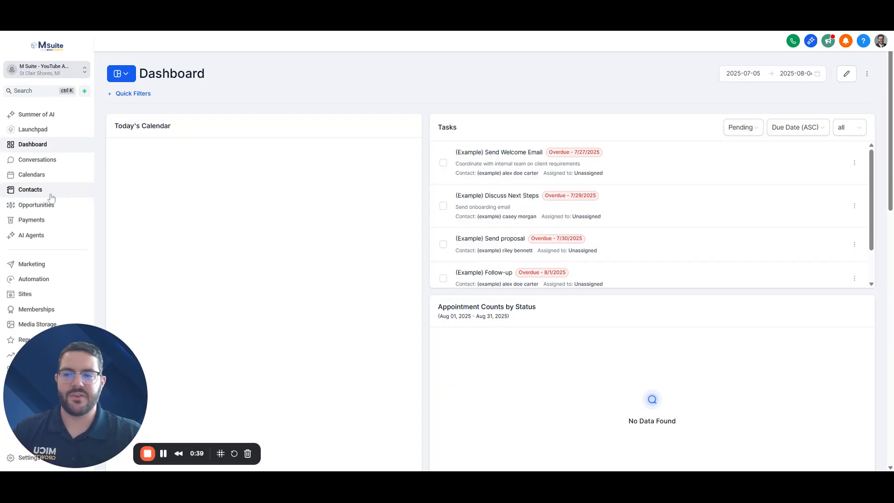
Switch from the Dashboard to the Contacts Smart Lists page
{"action": "left_click", "coordinate": [49, 191]}
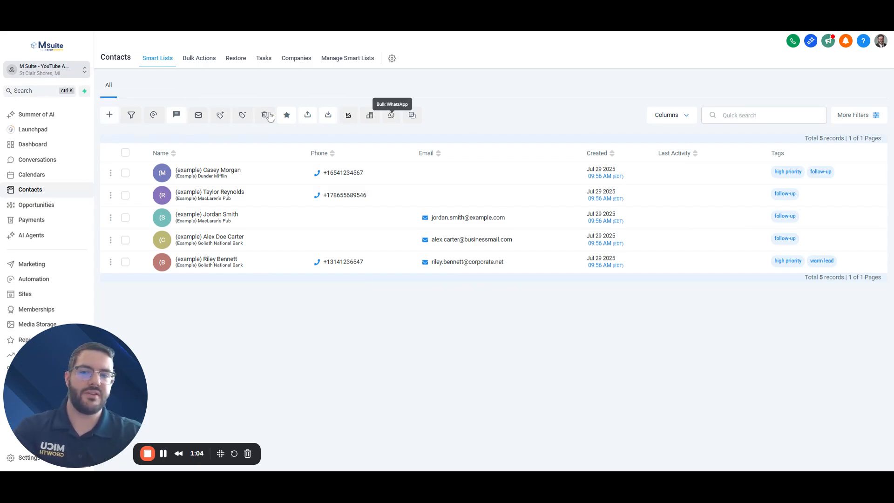
Start a new contact and enter the contact's first and last name
{"action": "left_click", "coordinate": [111, 116]}
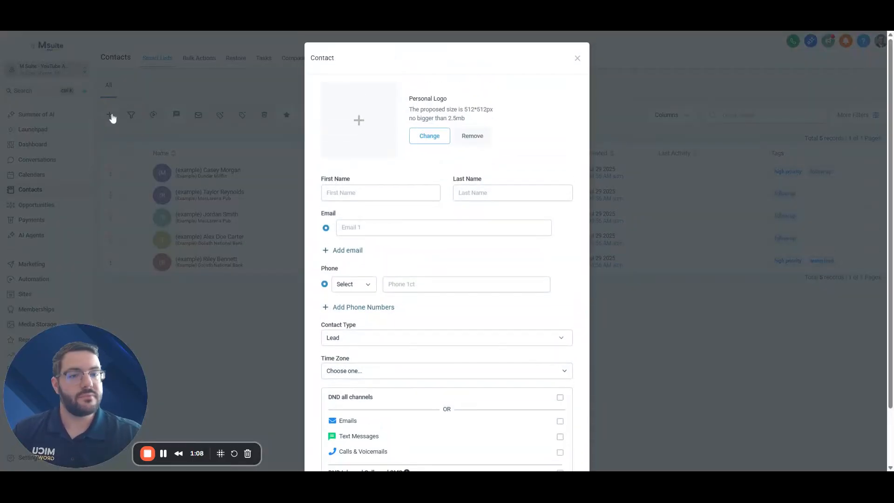
{"action": "left_click", "coordinate": [382, 193]}
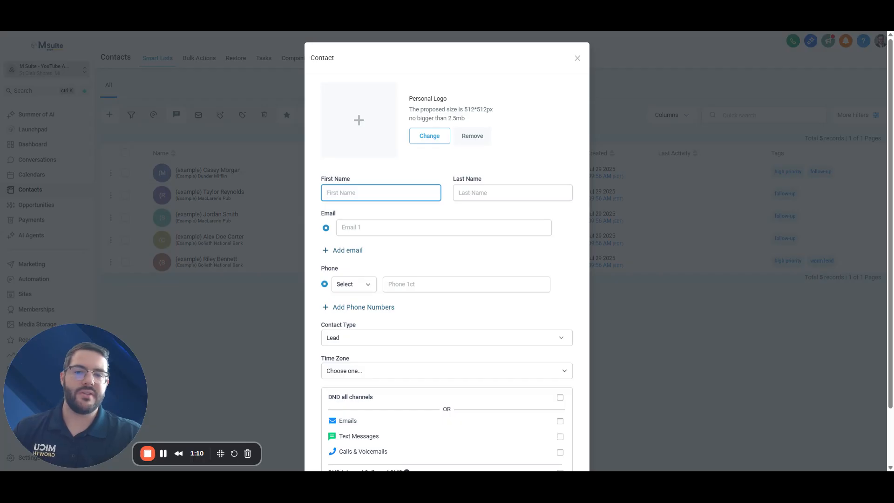
{"action": "type", "text": "Gary"}
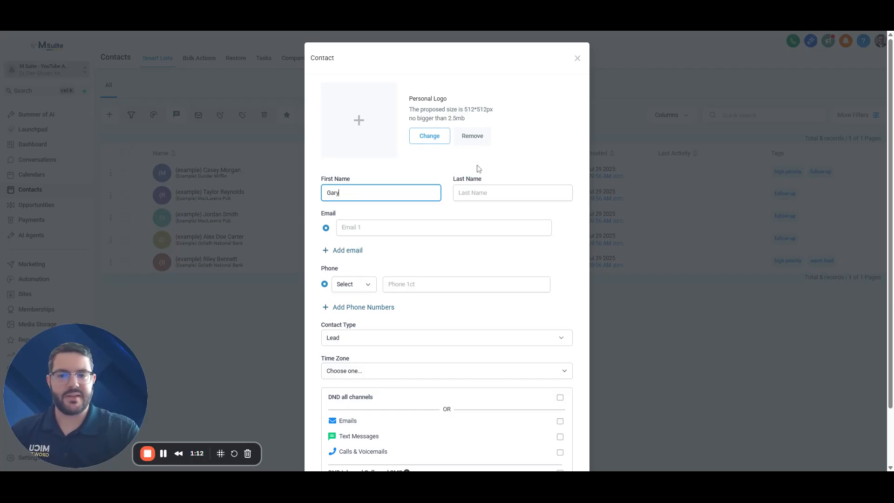
{"action": "key", "text": "Tab"}
{"action": "type", "text": "Test"}
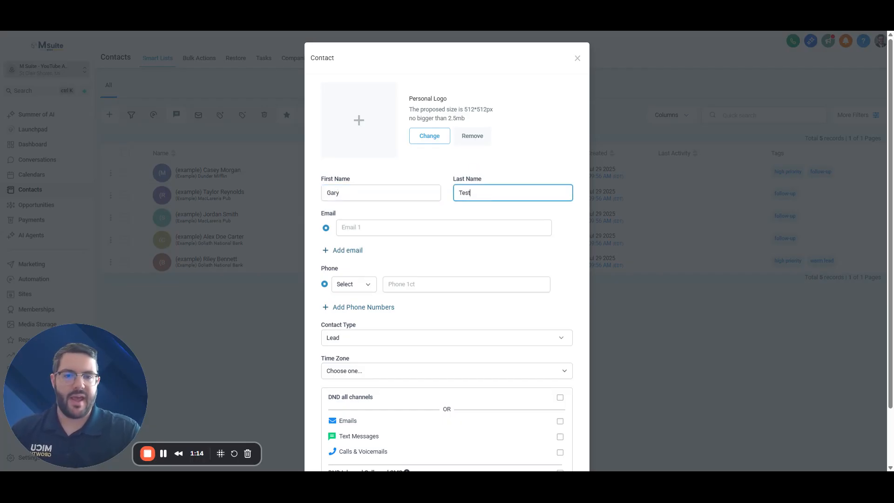
{"action": "key", "text": "Tab"}
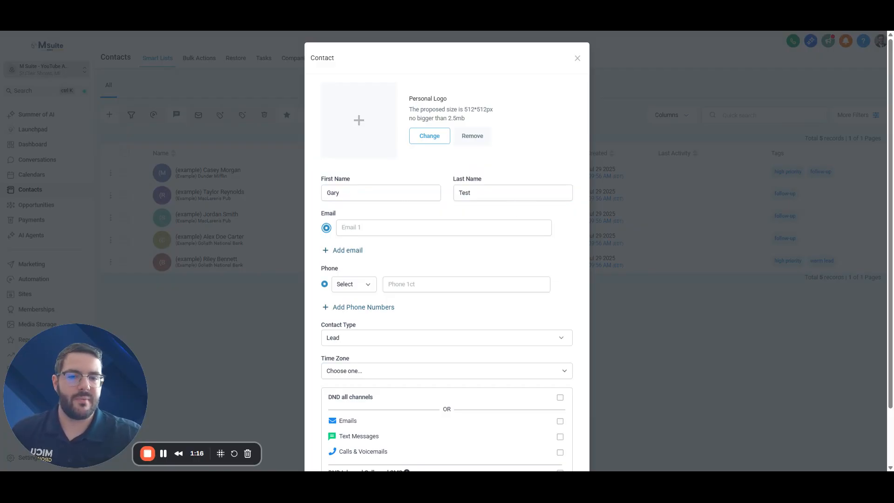
Enter the primary info e-mail address, then add a second support e-mail address
{"action": "key", "text": "Tab"}
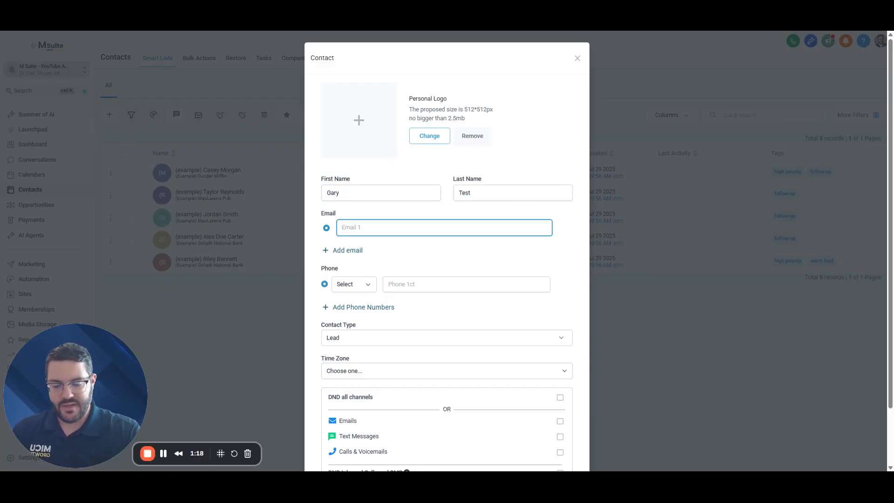
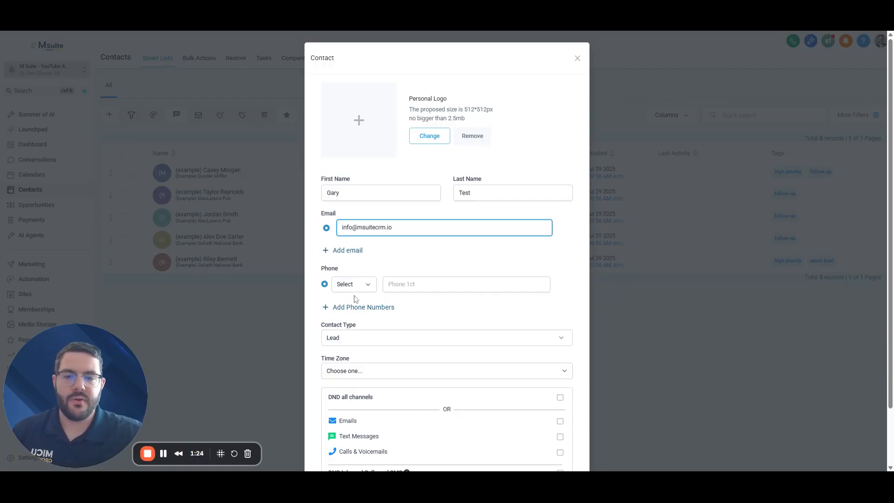
{"action": "left_click", "coordinate": [354, 251]}
{"action": "left_click", "coordinate": [353, 252]}
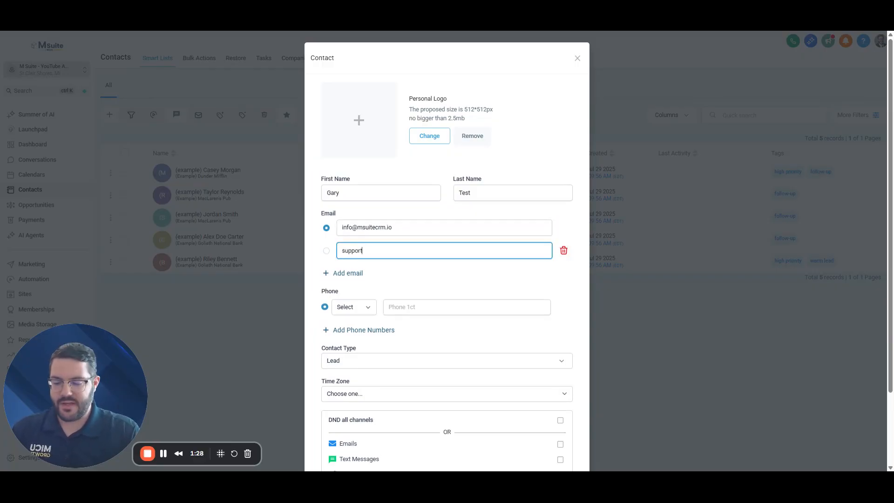
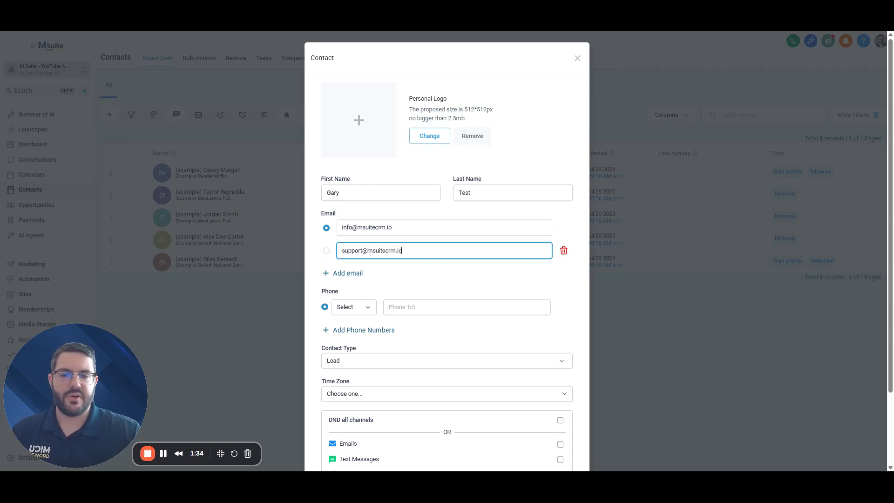
{"action": "left_click", "coordinate": [486, 273]}
{"action": "scroll", "coordinate": [484, 275], "scroll_direction": "down", "scroll_amount": 2}
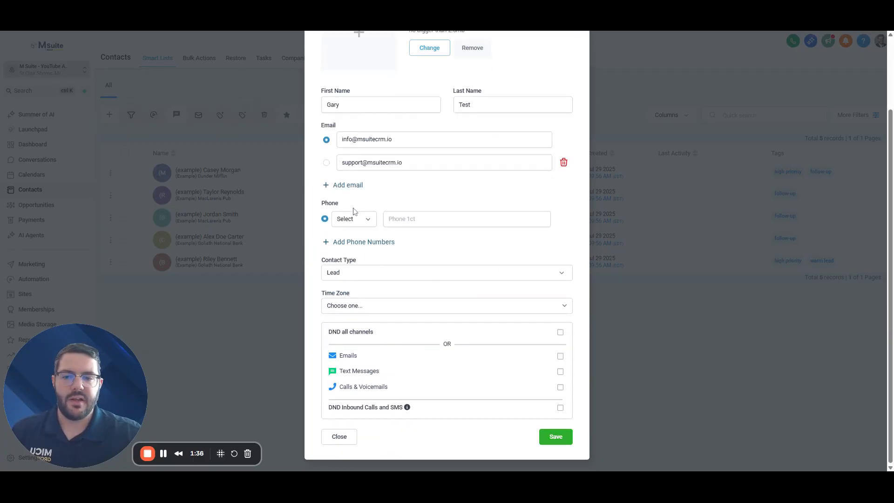
{"action": "left_click", "coordinate": [326, 162]}
{"action": "left_click", "coordinate": [326, 141]}
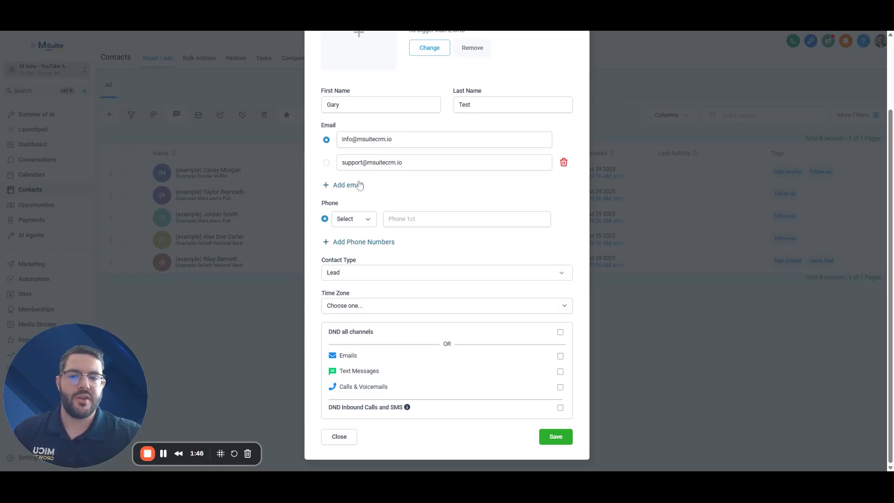
{"action": "scroll", "coordinate": [472, 203], "scroll_direction": "up", "scroll_amount": 1}
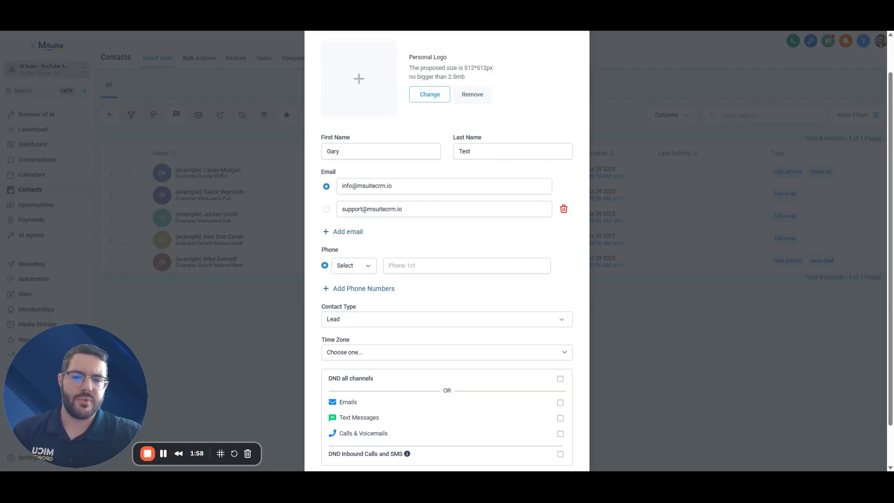
{"action": "scroll", "coordinate": [494, 230], "scroll_direction": "down", "scroll_amount": 1}
{"action": "scroll", "coordinate": [494, 230], "scroll_direction": "up", "scroll_amount": 2}
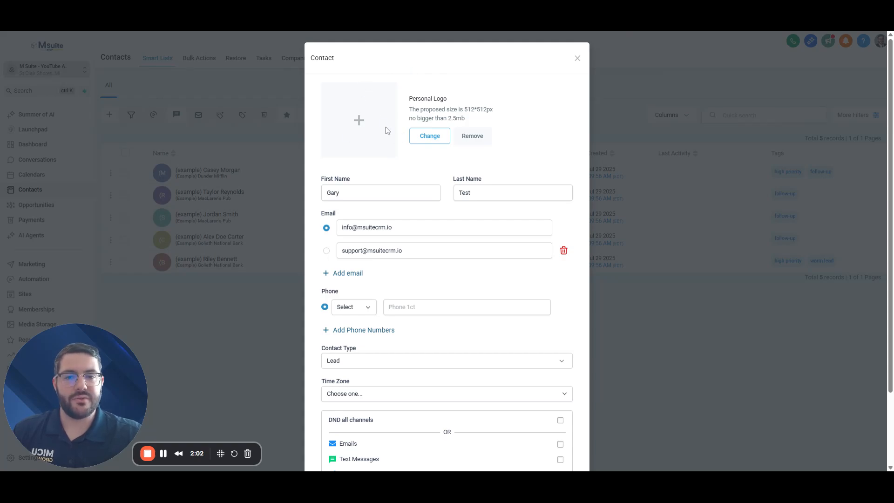
{"action": "scroll", "coordinate": [395, 160], "scroll_direction": "down", "scroll_amount": 1}
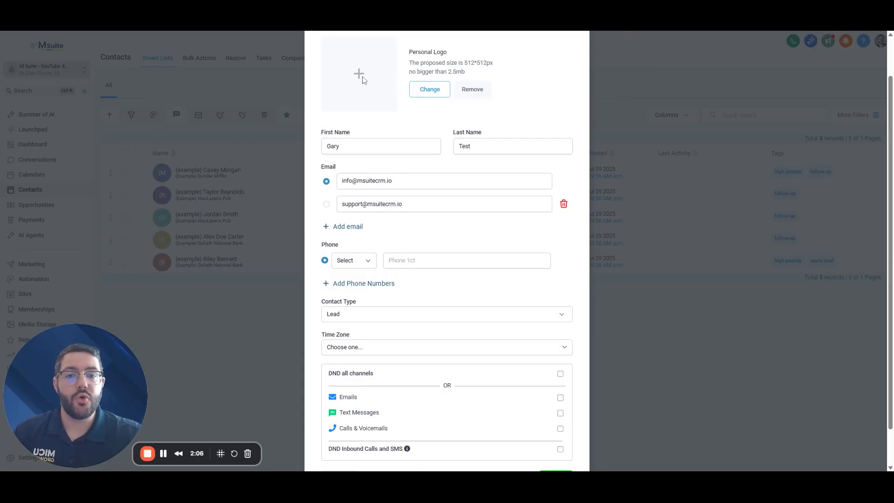
{"action": "scroll", "coordinate": [424, 247], "scroll_direction": "down", "scroll_amount": 1}
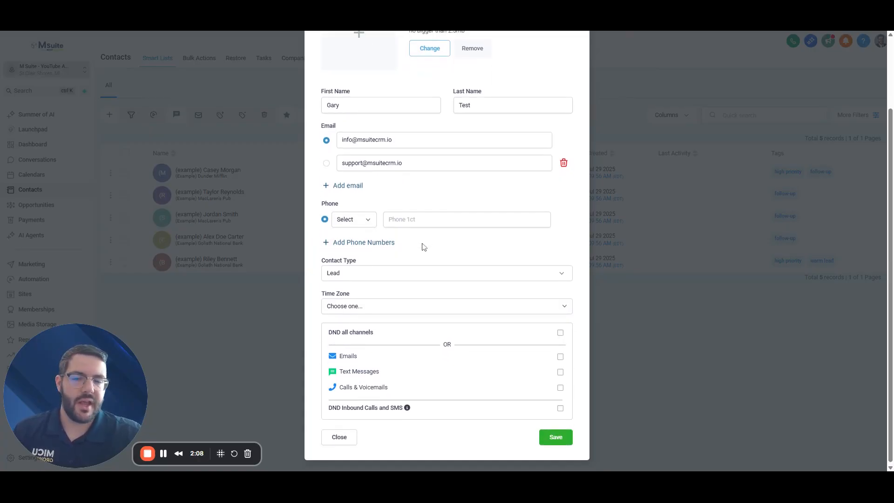
{"action": "scroll", "coordinate": [421, 246], "scroll_direction": "up", "scroll_amount": 1}
{"action": "scroll", "coordinate": [419, 246], "scroll_direction": "down", "scroll_amount": 1}
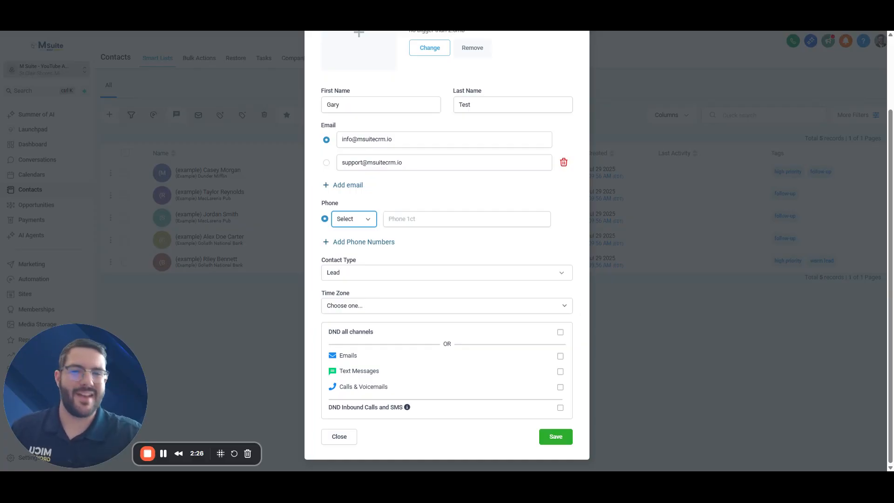
Set the first phone entry's type to Work and enter the work phone number
{"action": "left_click", "coordinate": [355, 249]}
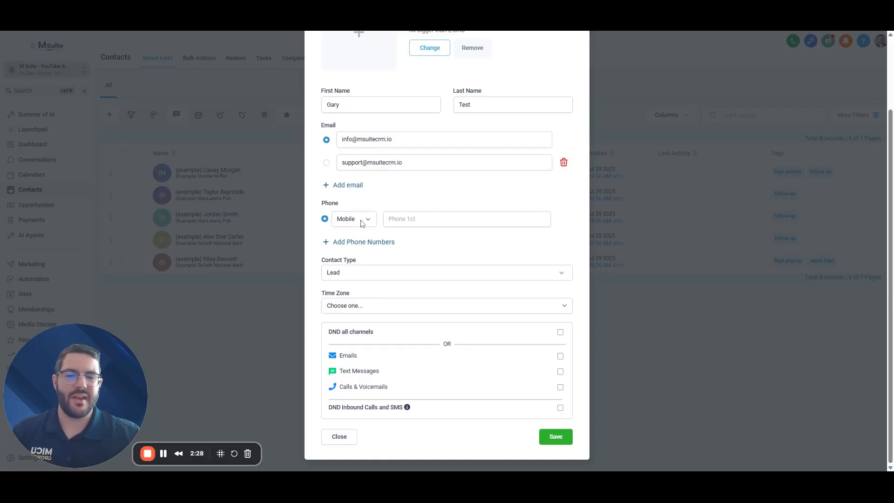
{"action": "left_click", "coordinate": [368, 245]}
{"action": "left_click", "coordinate": [409, 218]}
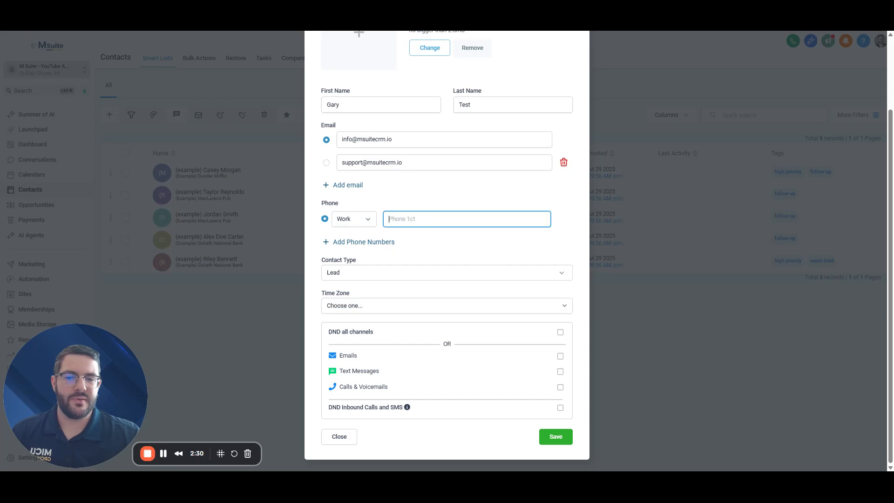
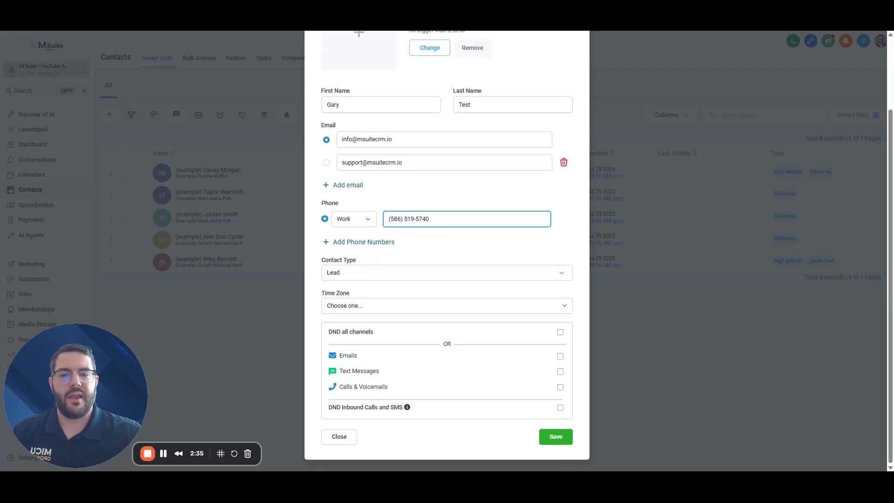
Add a second phone entry of type Mobile and enter the mobile number
{"action": "left_click", "coordinate": [363, 242]}
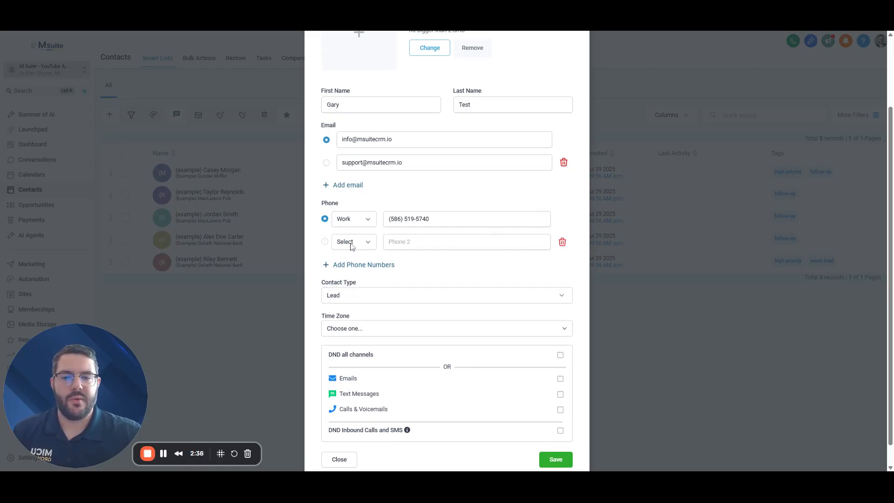
{"action": "left_click", "coordinate": [352, 287]}
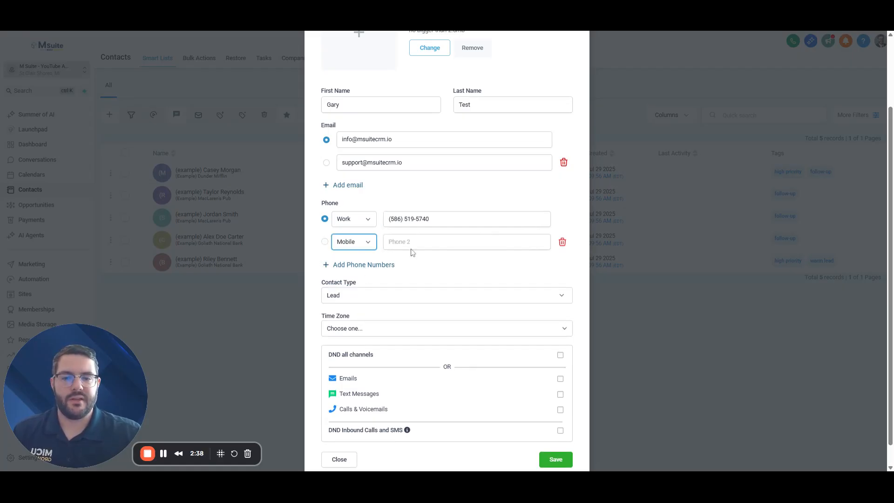
{"action": "left_click", "coordinate": [412, 243]}
{"action": "type", "text": "+1586"}
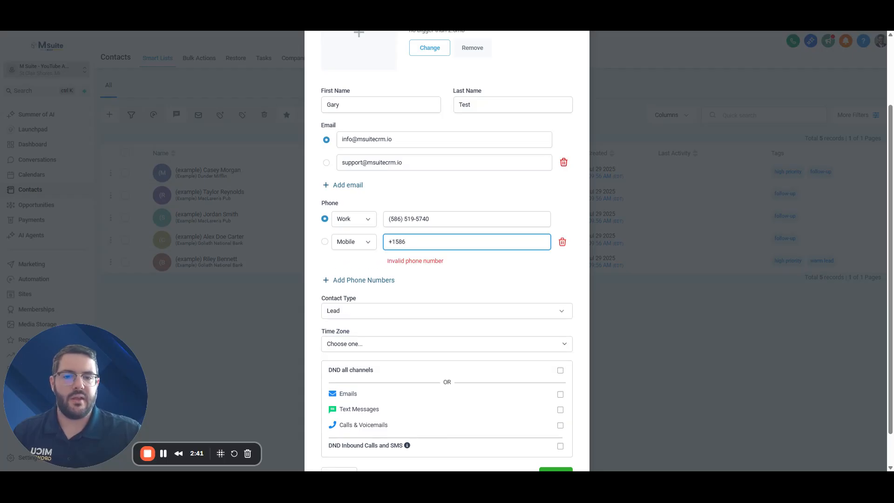
{"action": "key", "text": "BackSpace"}
{"action": "key", "text": "BackSpace"}
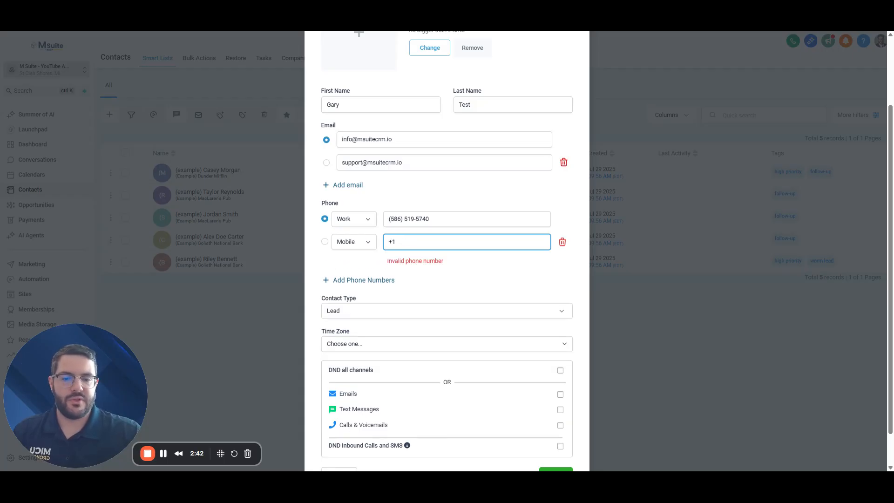
{"action": "type", "text": "12345"}
{"action": "type", "text": "678910"}
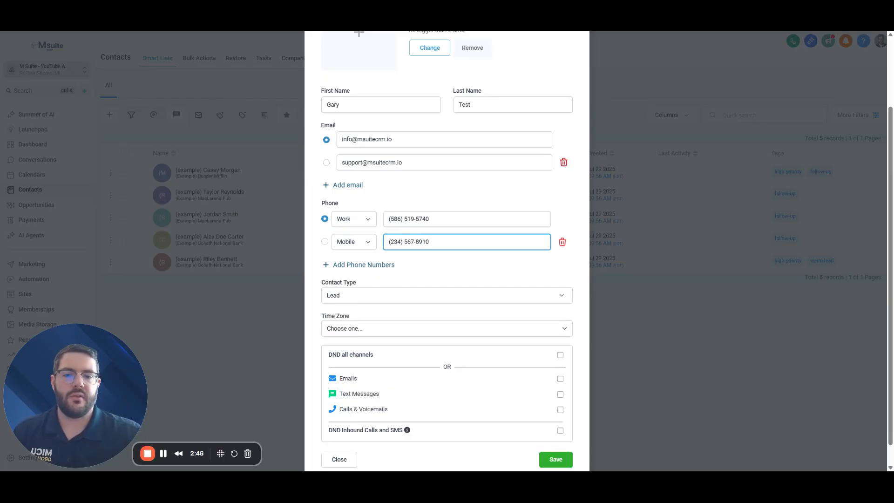
{"action": "left_click", "coordinate": [508, 262]}
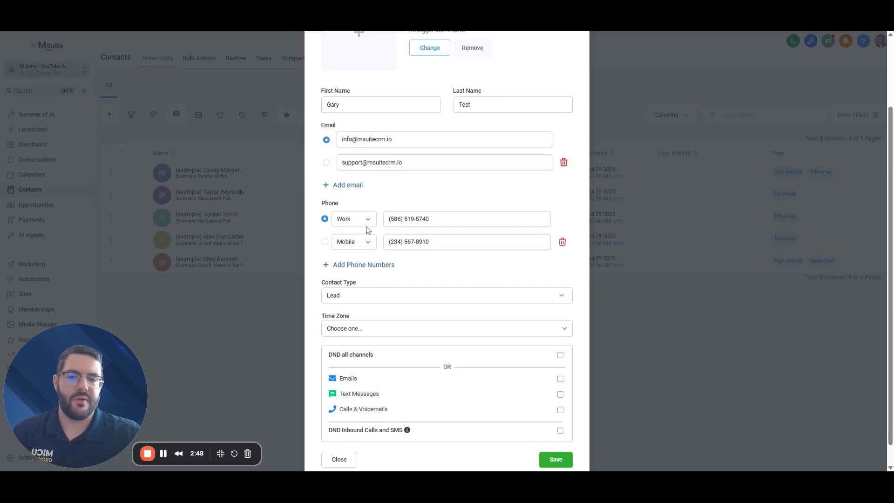
{"action": "triple_click", "coordinate": [459, 219]}
{"action": "left_click", "coordinate": [460, 218]}
{"action": "left_click", "coordinate": [470, 205]}
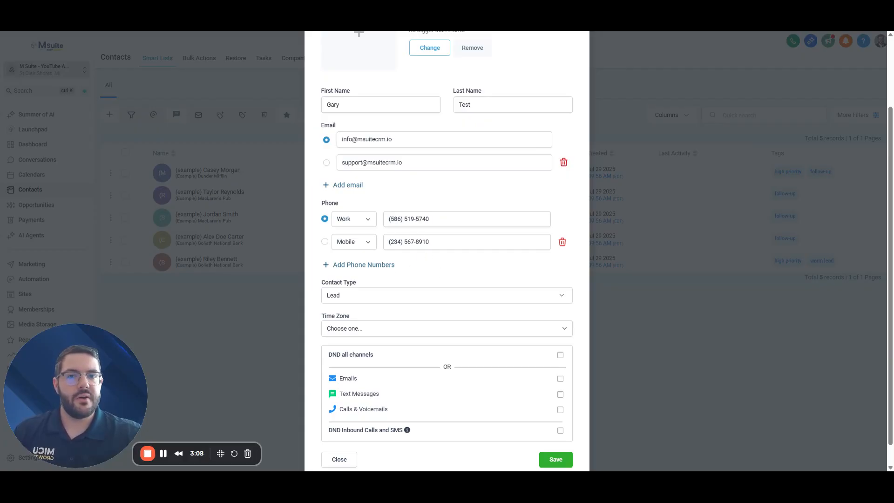
Keep contact type Lead after trying Customer; set time zone to GMT-04:00 America/New_York (EDT)
{"action": "scroll", "coordinate": [331, 381], "scroll_direction": "down", "scroll_amount": 2}
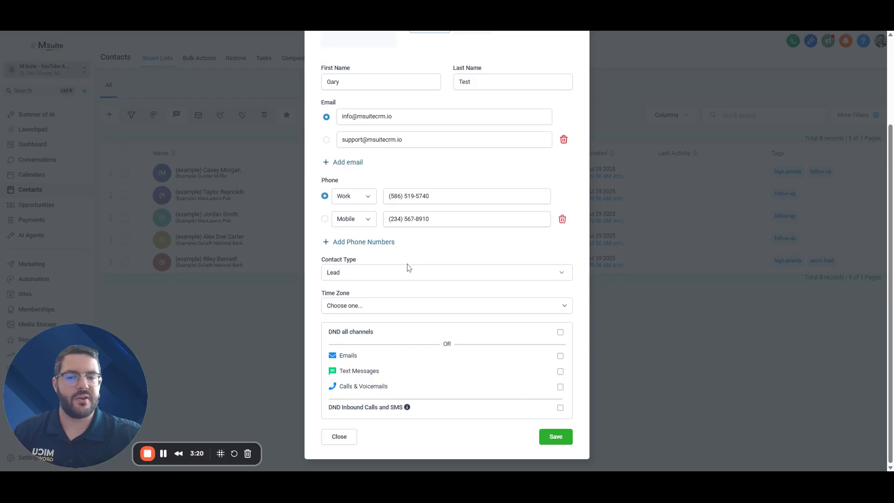
{"action": "left_click", "coordinate": [397, 278]}
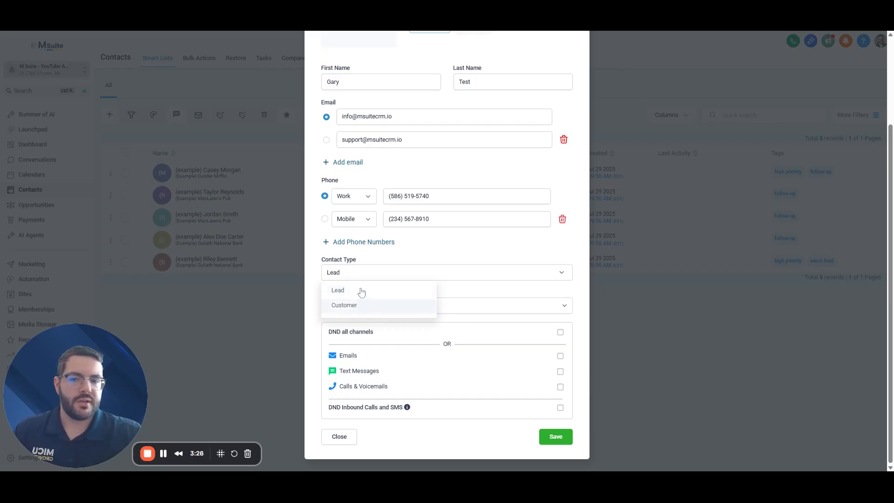
{"action": "left_click", "coordinate": [362, 305]}
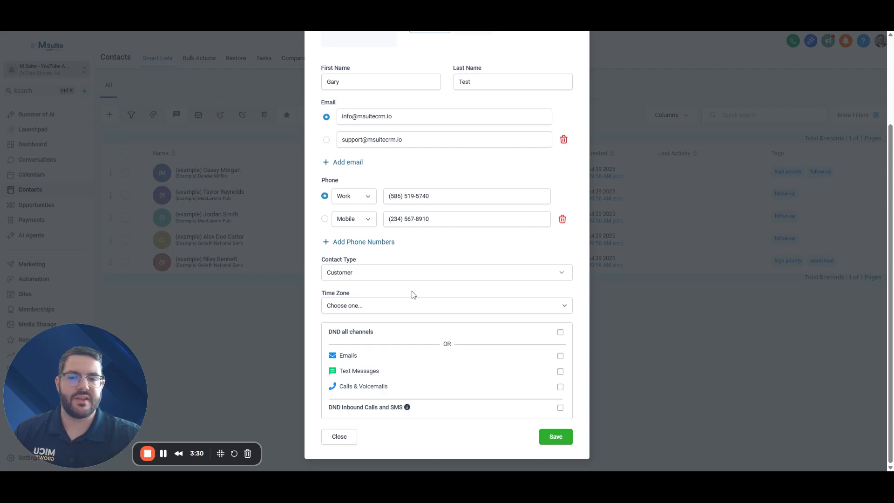
{"action": "left_click", "coordinate": [379, 275]}
{"action": "left_click", "coordinate": [370, 291]}
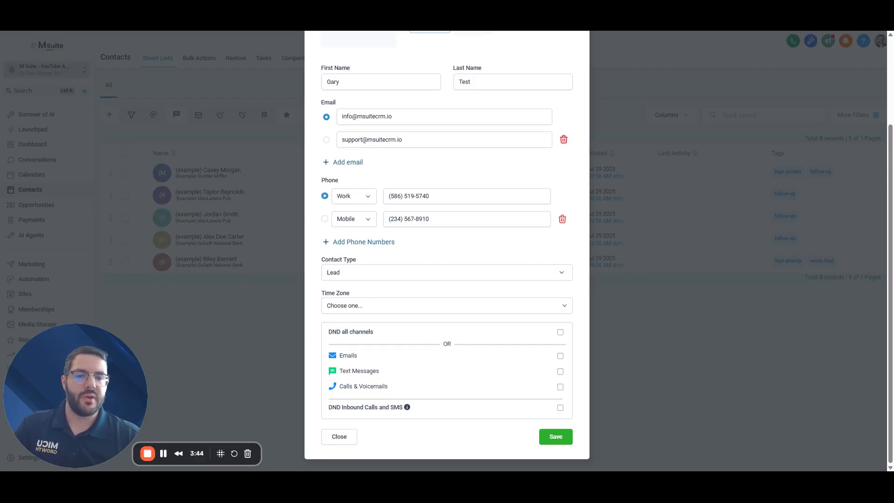
{"action": "left_click", "coordinate": [386, 277]}
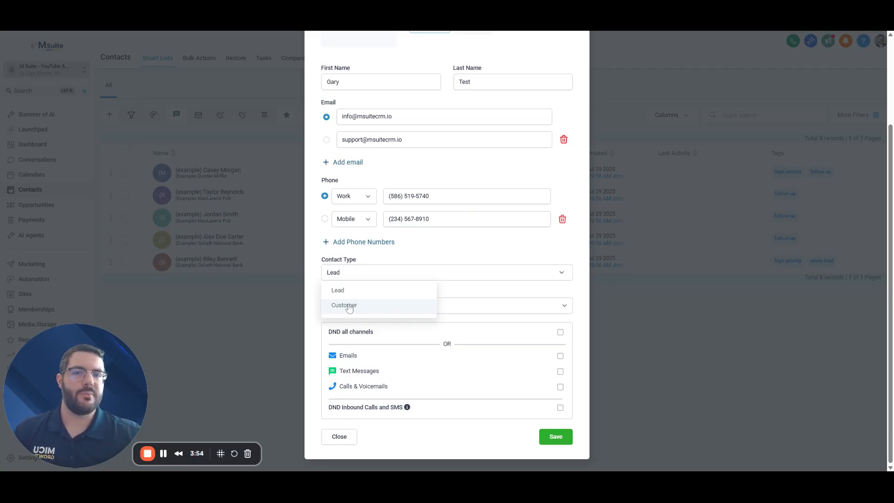
{"action": "left_click", "coordinate": [338, 290]}
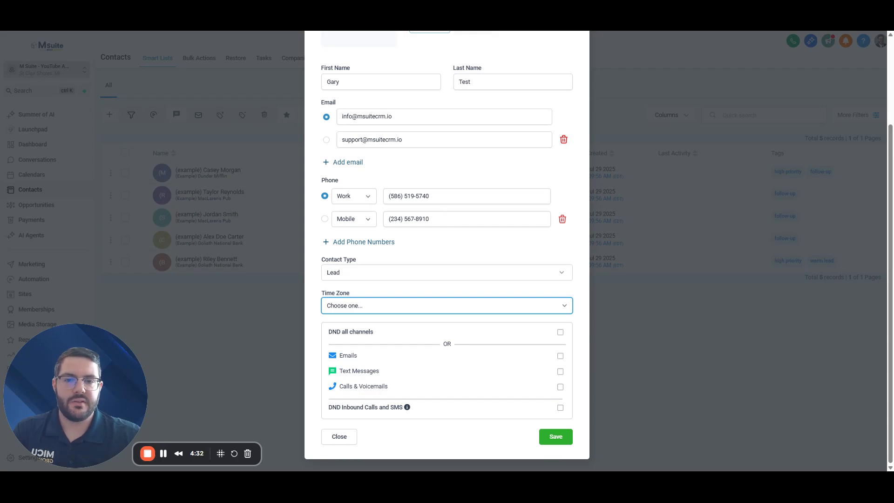
{"action": "left_click", "coordinate": [464, 294]}
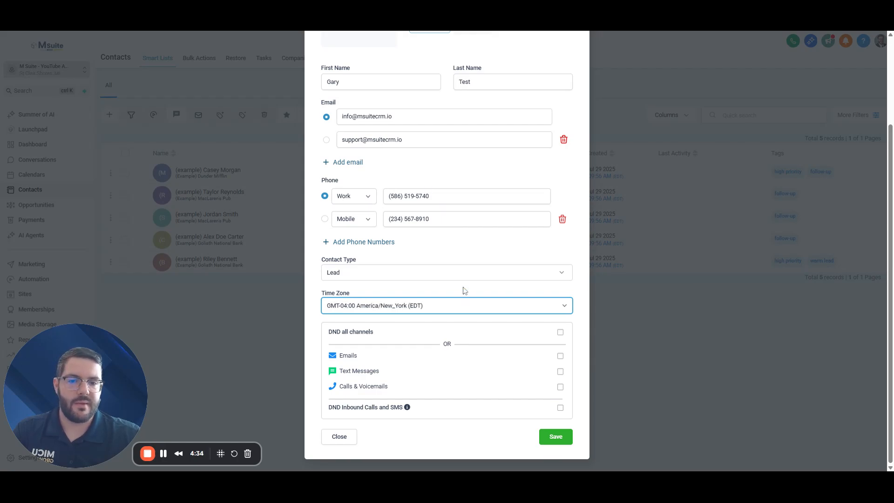
{"action": "left_click", "coordinate": [462, 286]}
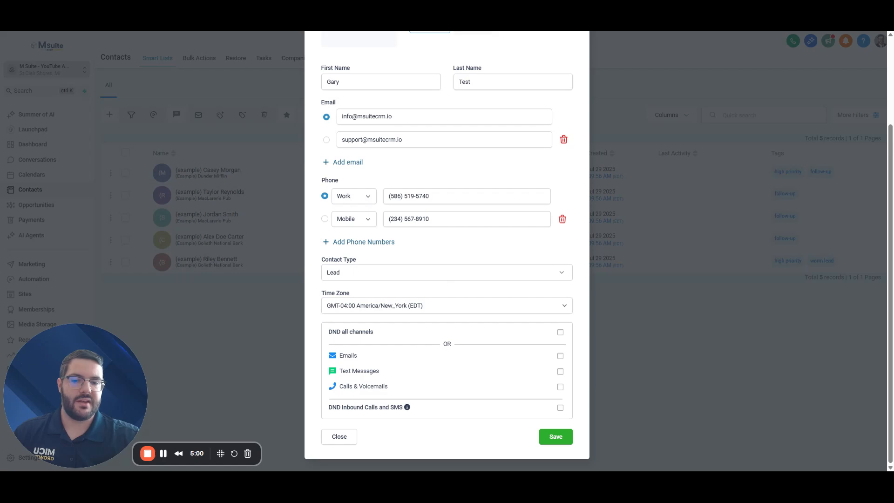
Tick Emails under DND and leave Text Messages unticked after briefly enabling it
{"action": "left_click_drag", "start_coordinate": [327, 331], "coordinate": [378, 336]}
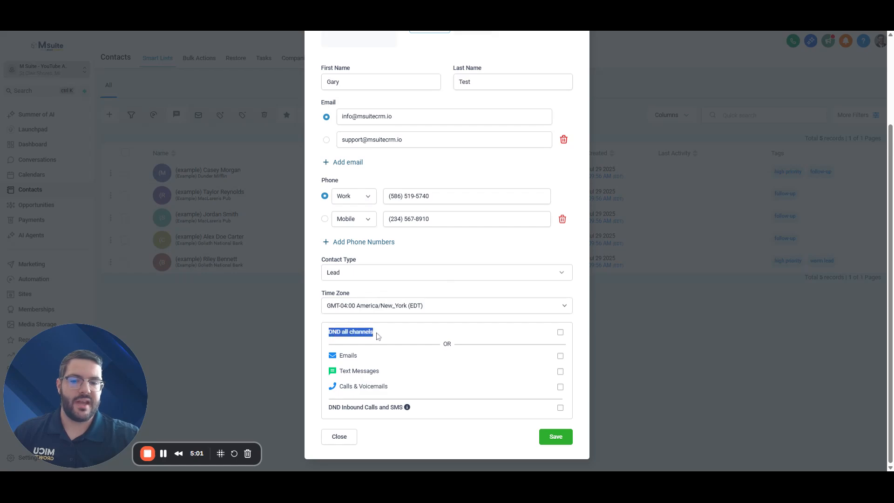
{"action": "left_click", "coordinate": [431, 339]}
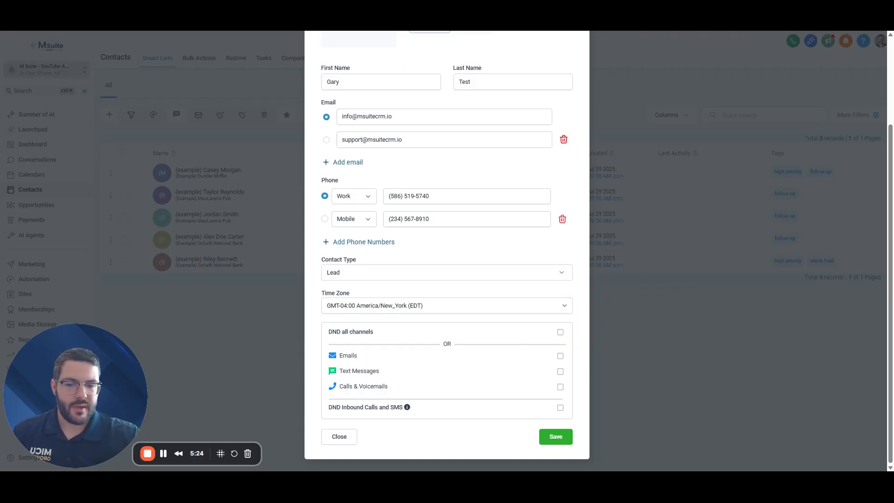
{"action": "left_click", "coordinate": [560, 371]}
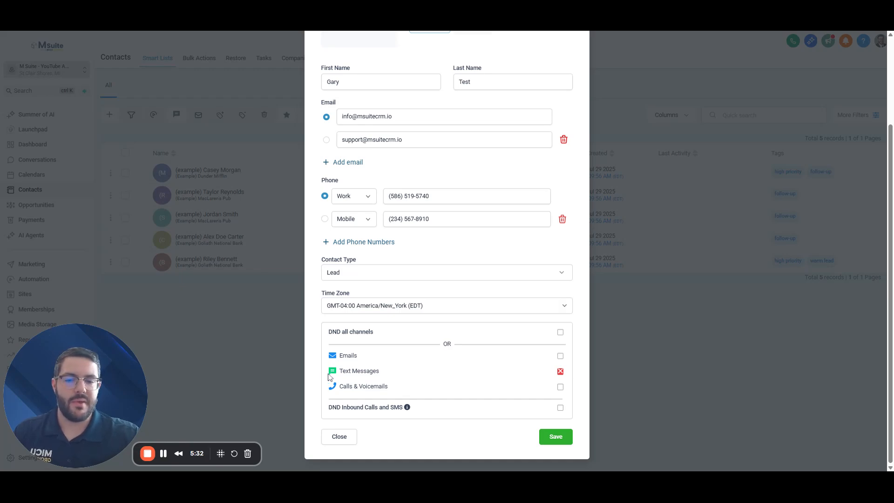
{"action": "left_click_drag", "start_coordinate": [339, 371], "coordinate": [415, 371]}
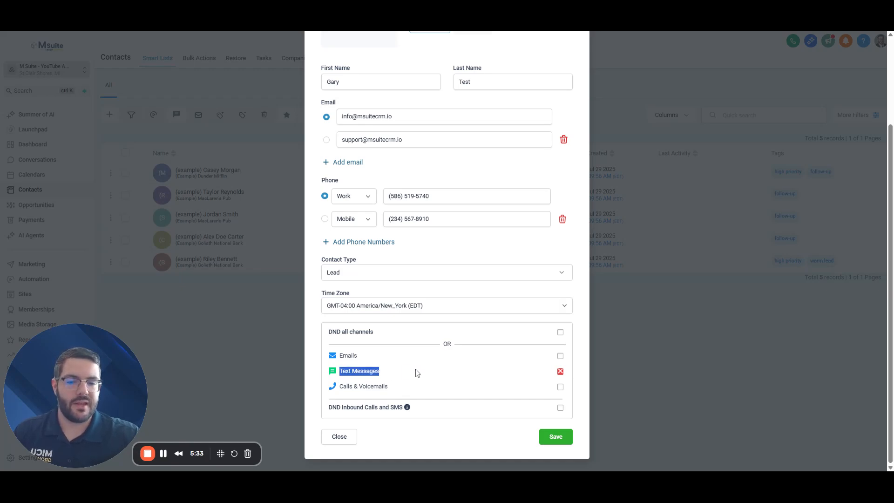
{"action": "left_click", "coordinate": [572, 373]}
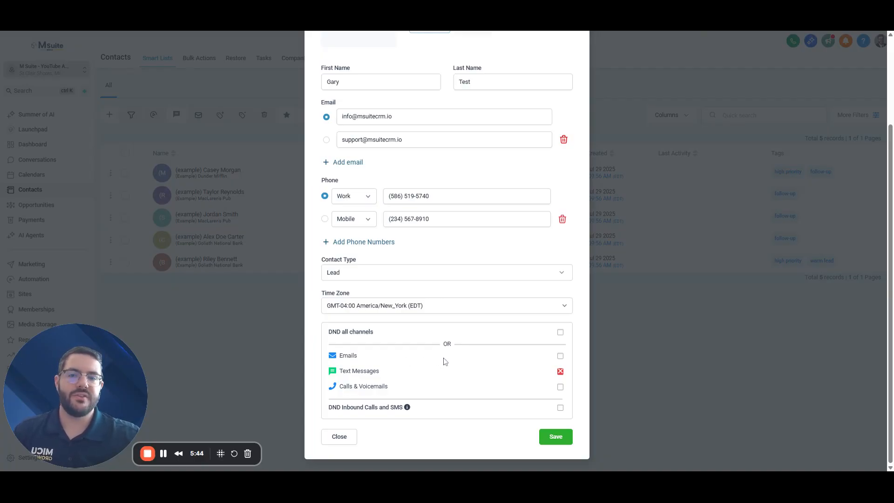
{"action": "double_click", "coordinate": [352, 356]}
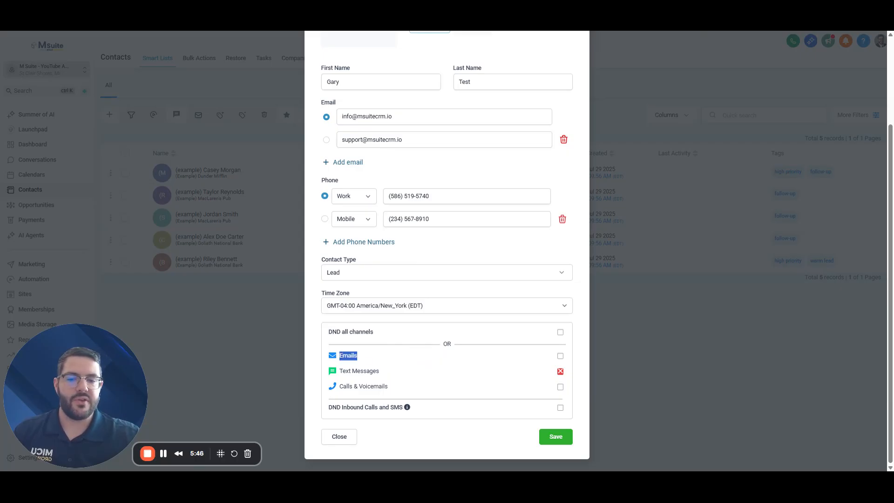
{"action": "left_click", "coordinate": [365, 359]}
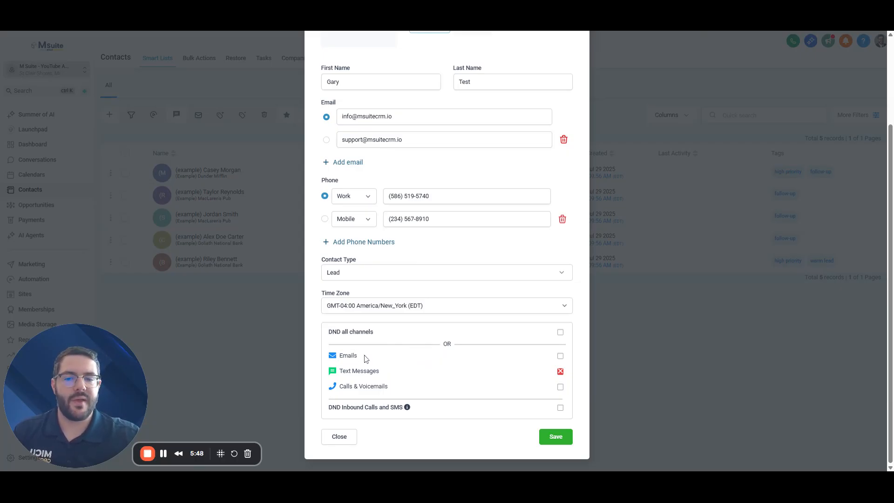
{"action": "left_click", "coordinate": [560, 355]}
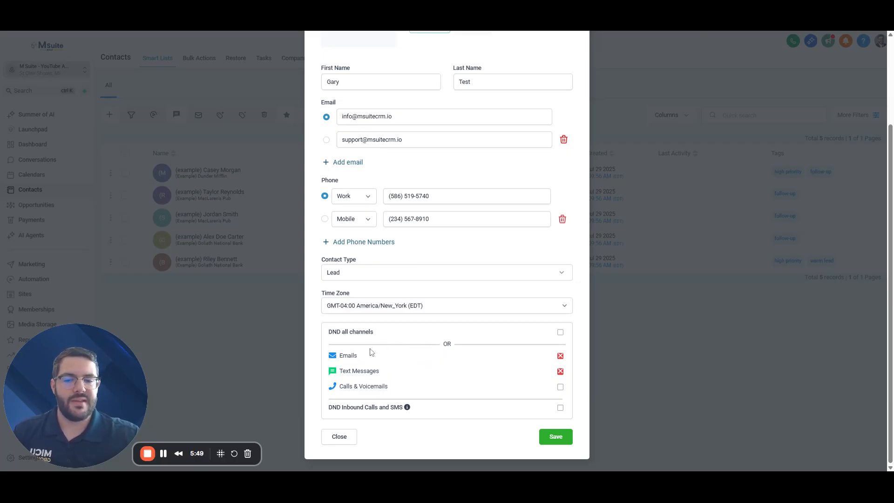
{"action": "left_click", "coordinate": [561, 372]}
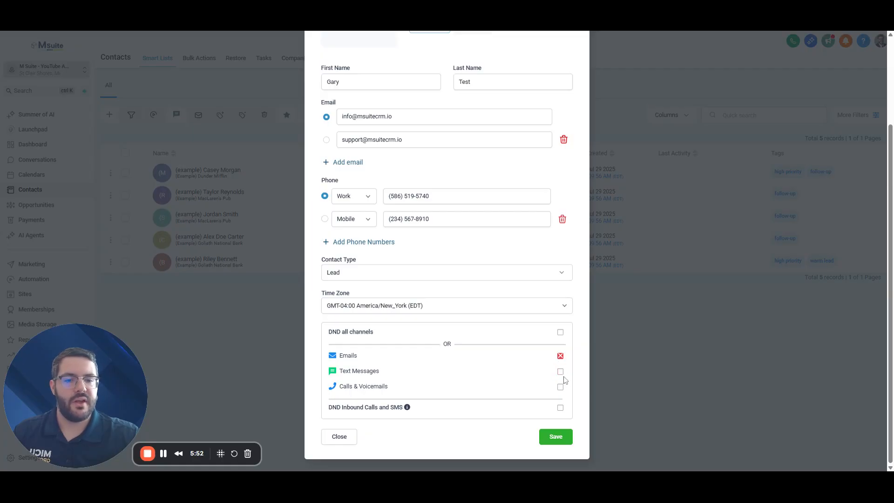
Leave DND all channels and Emails off, with only Text Messages ticked
{"action": "left_click", "coordinate": [560, 333]}
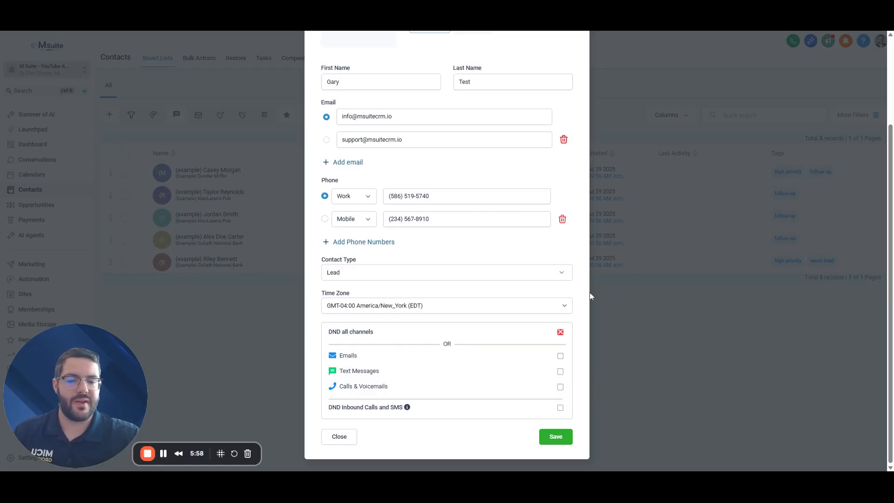
{"action": "left_click", "coordinate": [560, 332]}
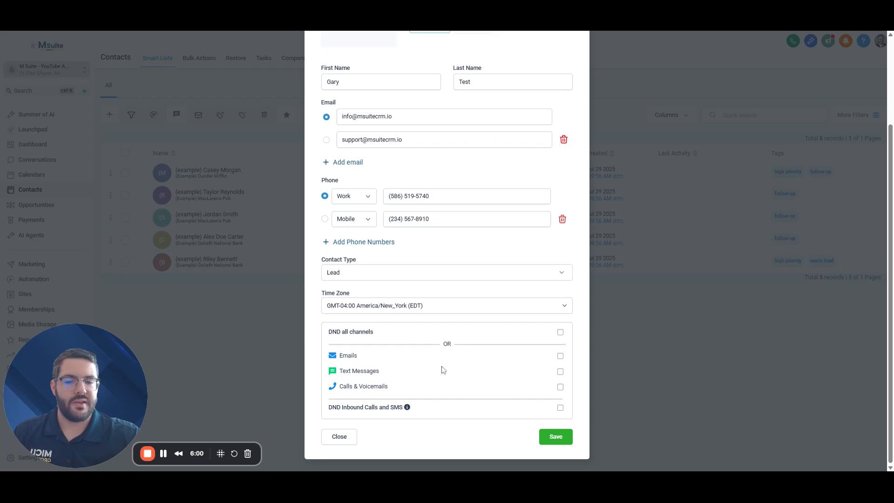
{"action": "left_click", "coordinate": [560, 356]}
{"action": "left_click", "coordinate": [560, 356]}
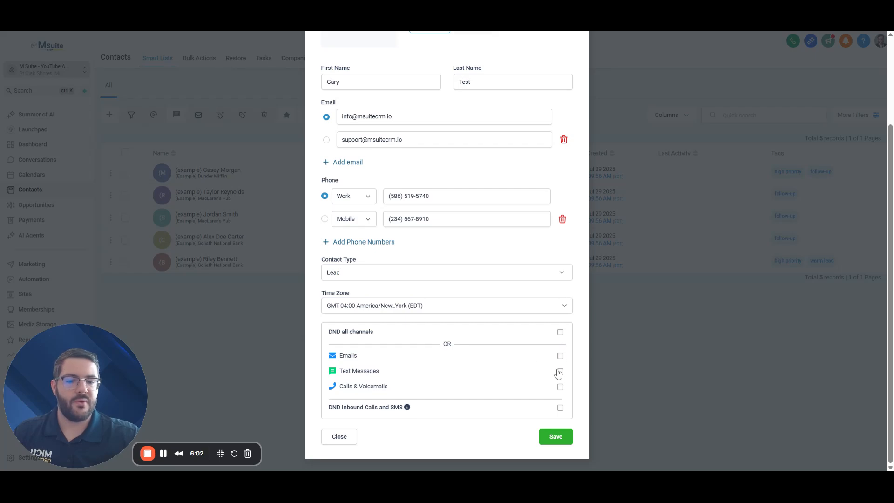
{"action": "left_click", "coordinate": [560, 372]}
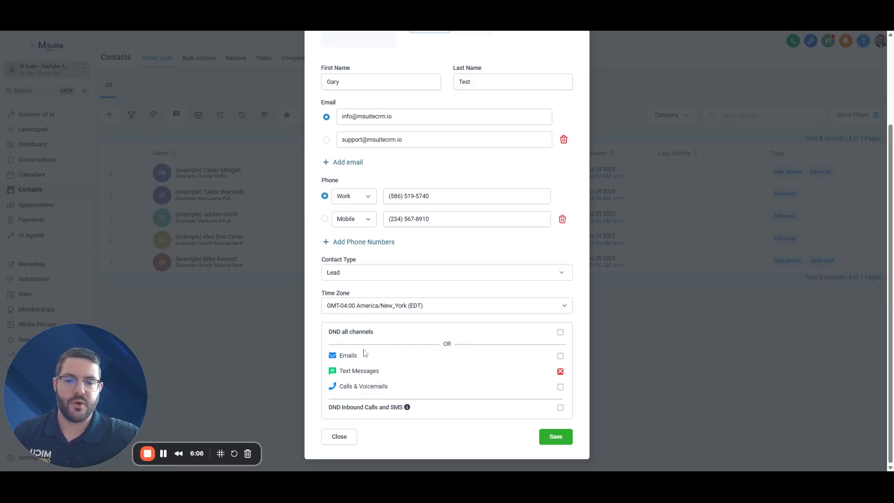
{"action": "left_click_drag", "start_coordinate": [339, 374], "coordinate": [426, 375]}
{"action": "left_click", "coordinate": [425, 375]}
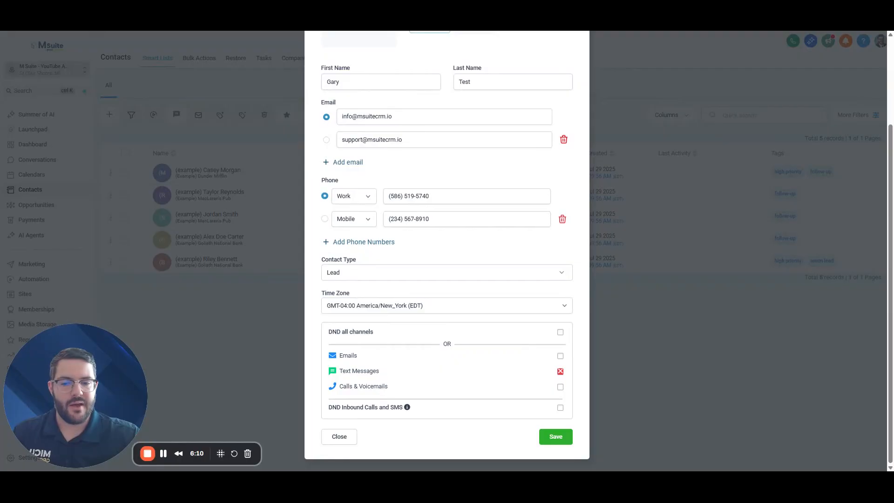
{"action": "mouse_move", "coordinate": [409, 410]}
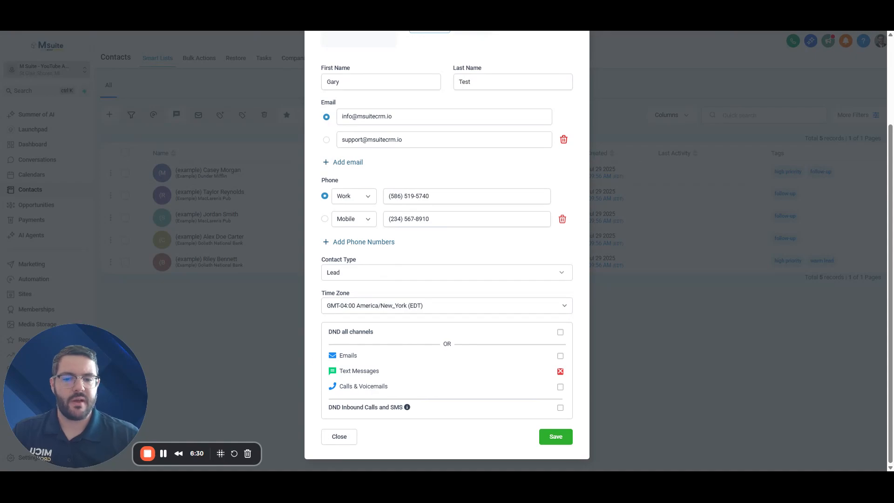
Clear DND all channels and inbound calls/SMS, keep Text Messages ticked, and save the contact
{"action": "left_click", "coordinate": [559, 333]}
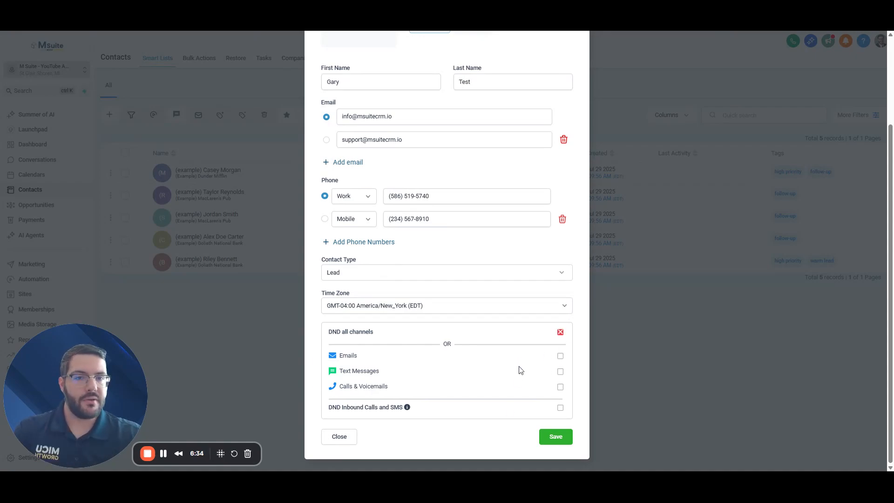
{"action": "left_click", "coordinate": [560, 408]}
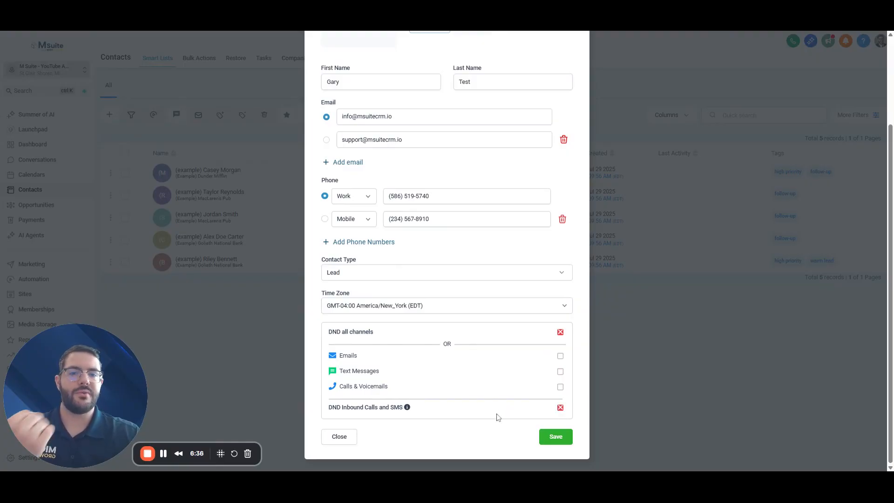
{"action": "left_click", "coordinate": [560, 371]}
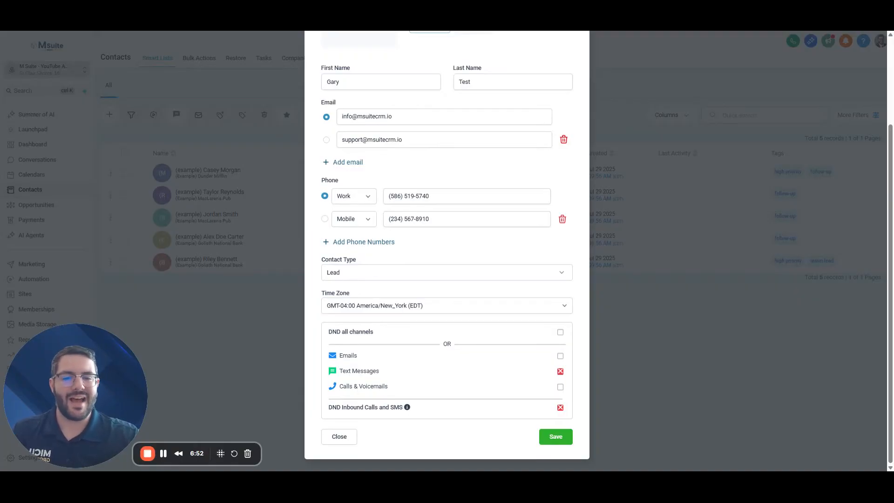
{"action": "left_click_drag", "start_coordinate": [327, 407], "coordinate": [534, 405]}
{"action": "left_click", "coordinate": [490, 415]}
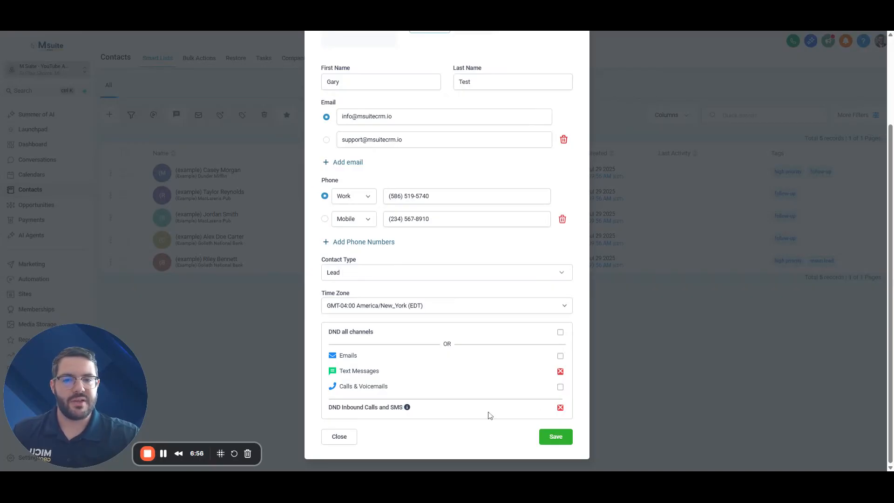
{"action": "left_click", "coordinate": [561, 333]}
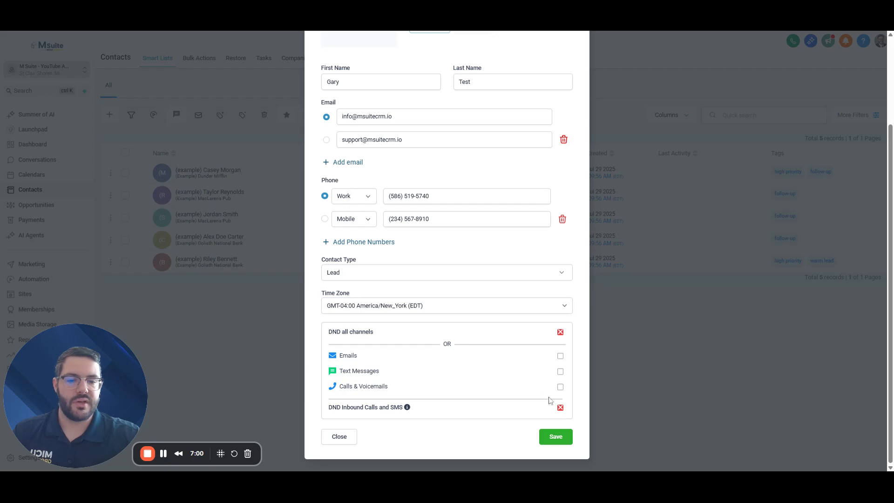
{"action": "left_click", "coordinate": [560, 408]}
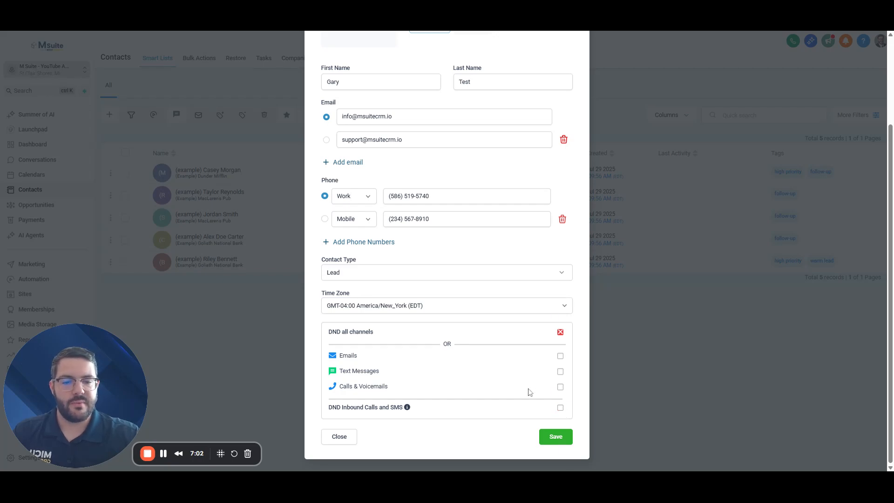
{"action": "left_click", "coordinate": [561, 333]}
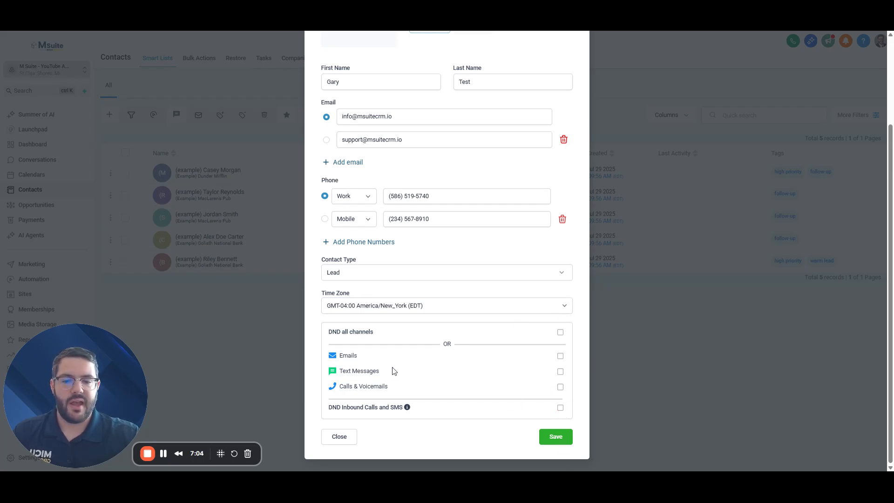
{"action": "left_click", "coordinate": [560, 371]}
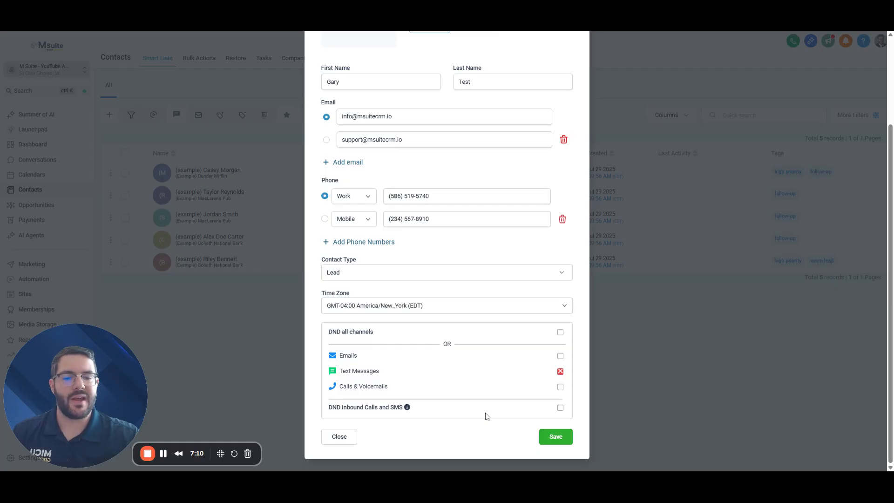
{"action": "left_click", "coordinate": [556, 438]}
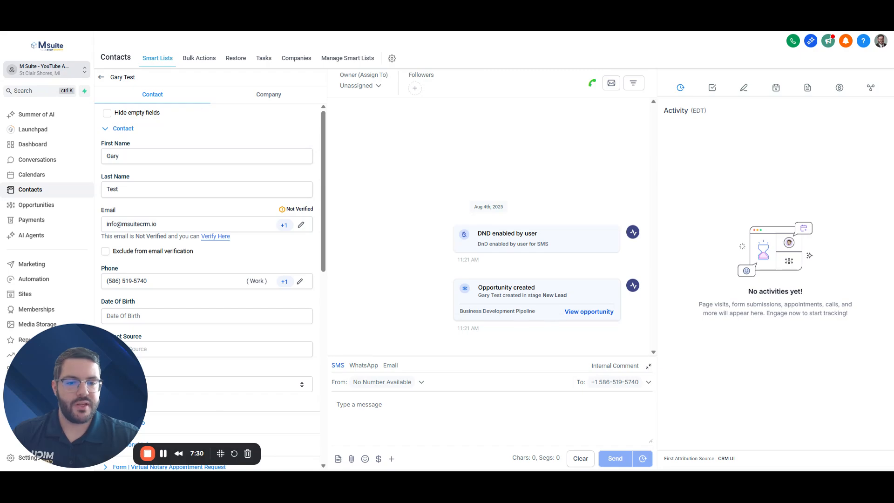
Review the New Lead opportunity on the timeline, switch the composer to Email, and collapse it
{"action": "left_click_drag", "start_coordinate": [500, 295], "coordinate": [632, 295]}
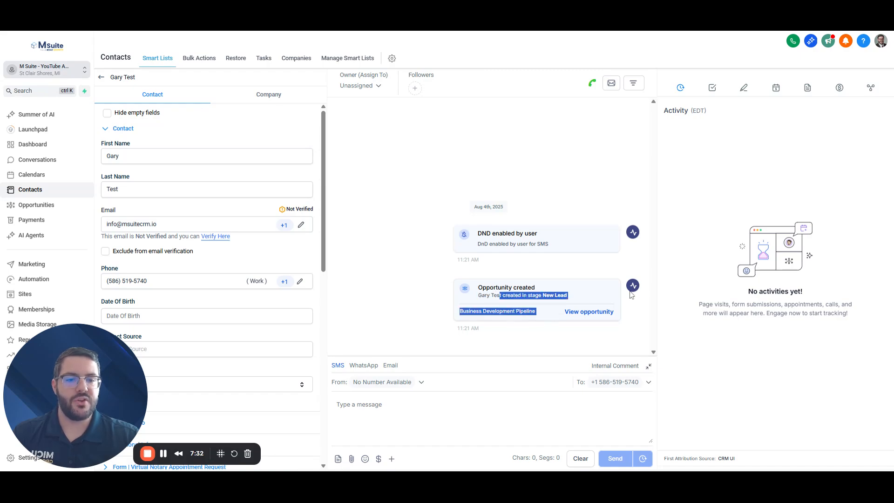
{"action": "left_click", "coordinate": [448, 294]}
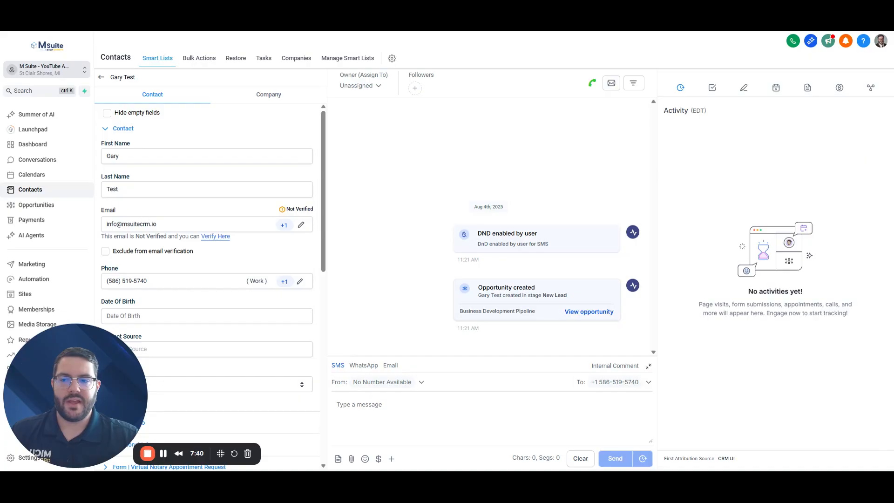
{"action": "mouse_move", "coordinate": [284, 228]}
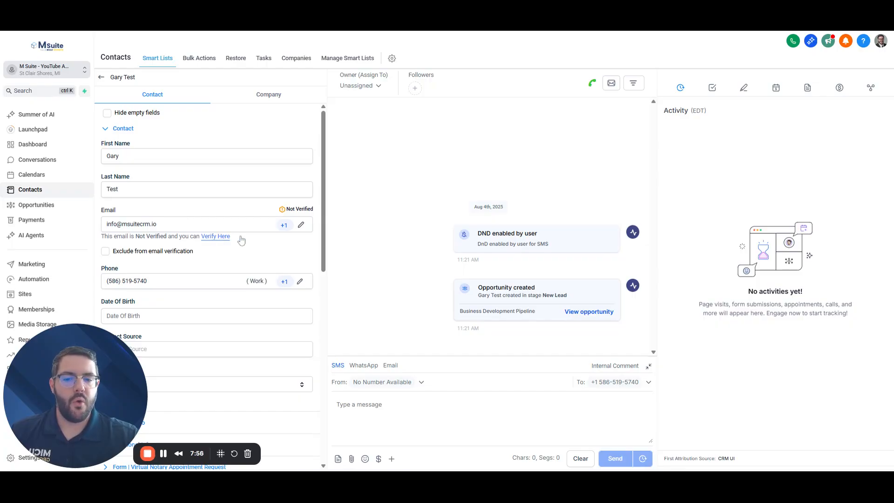
{"action": "left_click", "coordinate": [389, 365]}
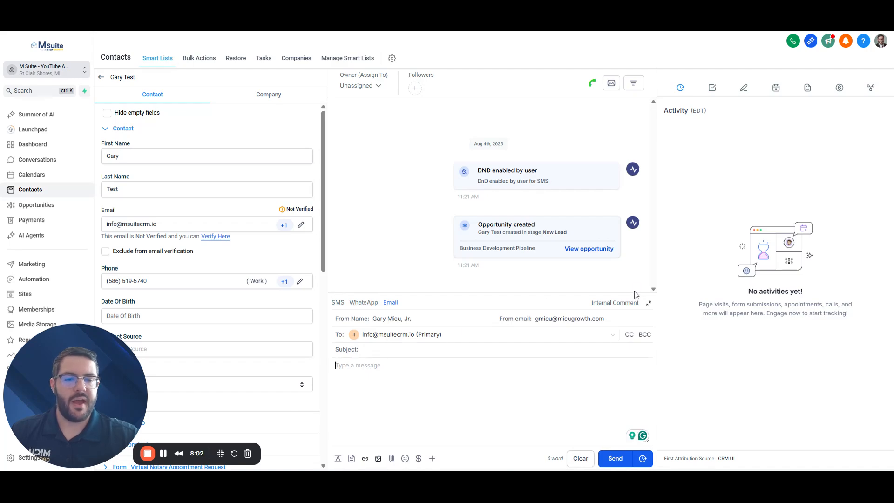
{"action": "left_click", "coordinate": [648, 303]}
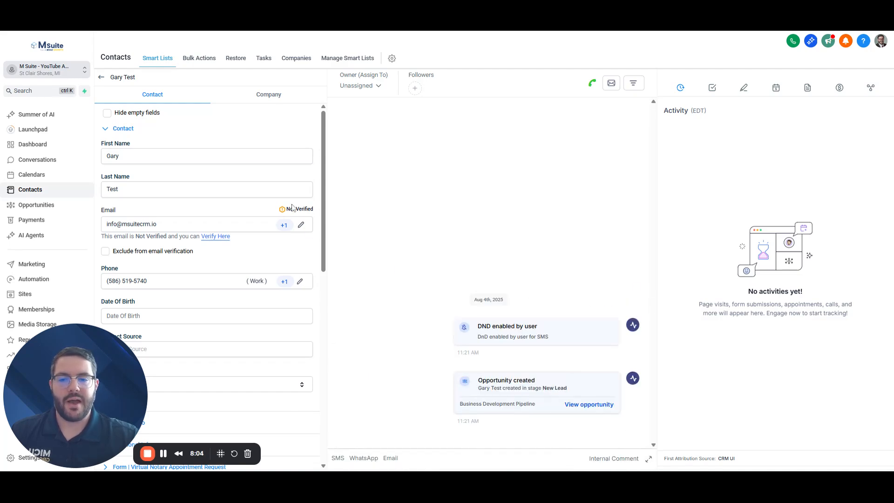
Open the Date Of Birth picker and browse to the August 2025 calendar
{"action": "left_click_drag", "start_coordinate": [314, 203], "coordinate": [281, 203]}
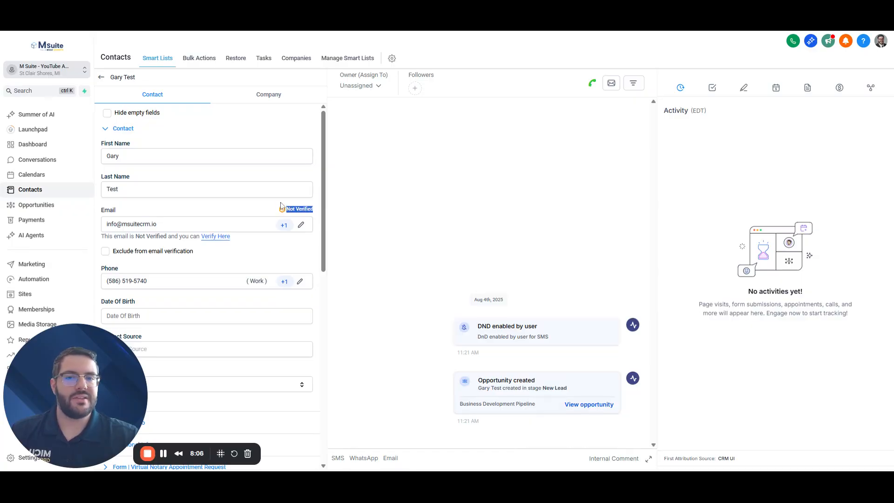
{"action": "left_click", "coordinate": [260, 205]}
{"action": "scroll", "coordinate": [260, 215], "scroll_direction": "down", "scroll_amount": 2}
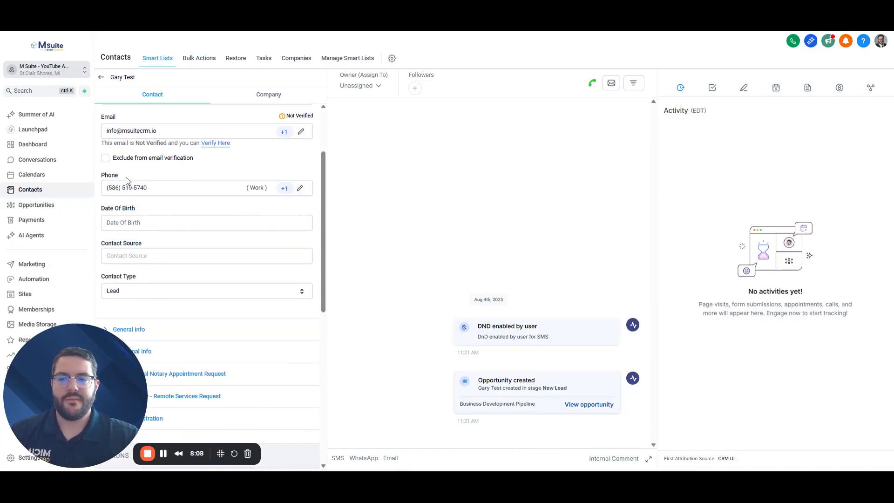
{"action": "mouse_move", "coordinate": [286, 190]}
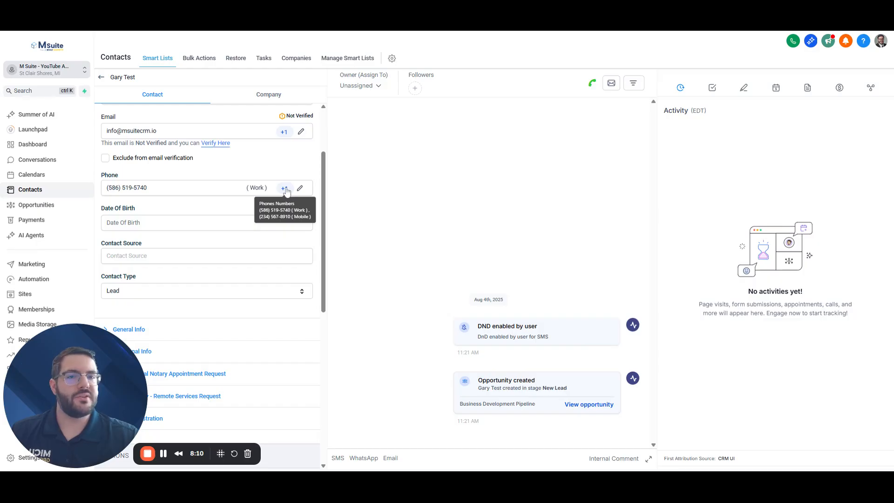
{"action": "left_click", "coordinate": [181, 222]}
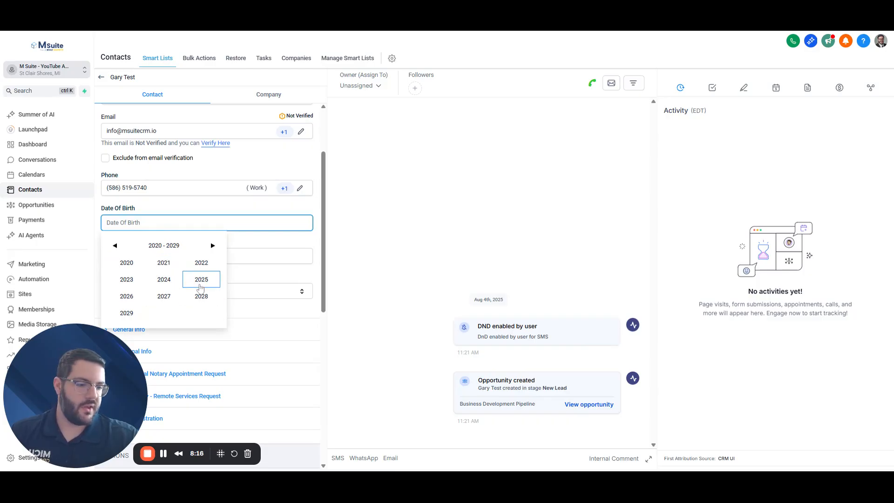
{"action": "left_click", "coordinate": [201, 285]}
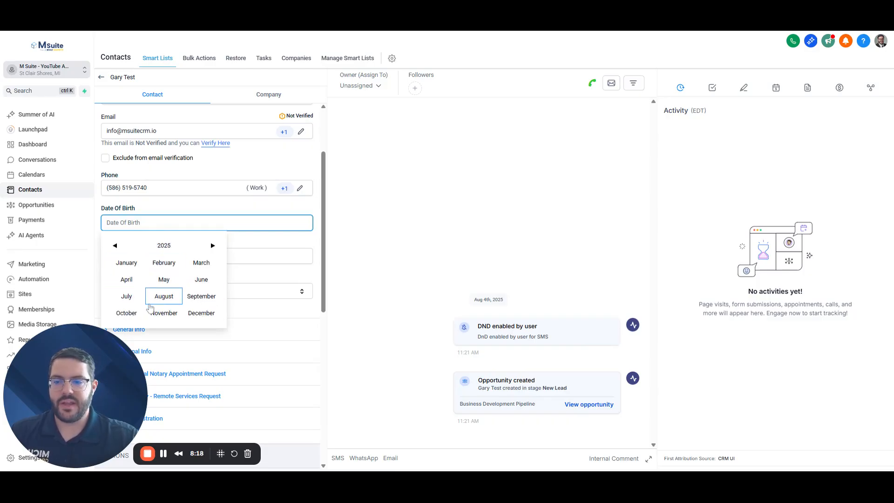
{"action": "left_click", "coordinate": [200, 314]}
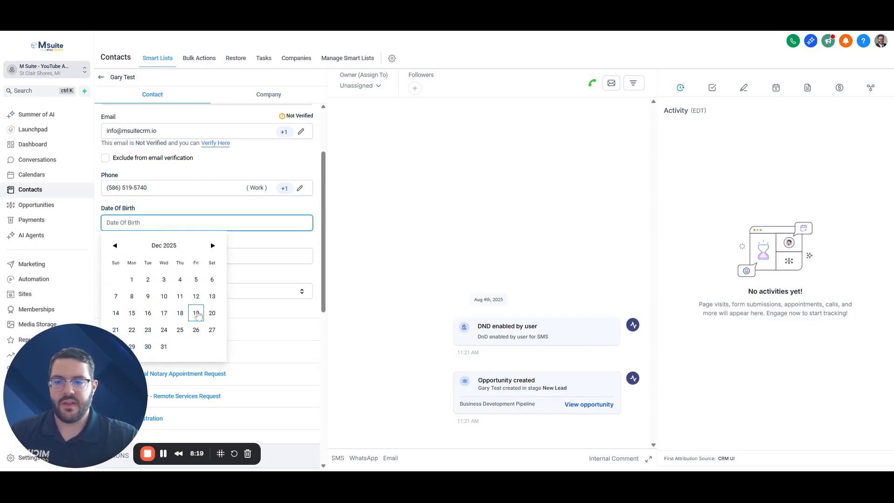
{"action": "left_click", "coordinate": [156, 246]}
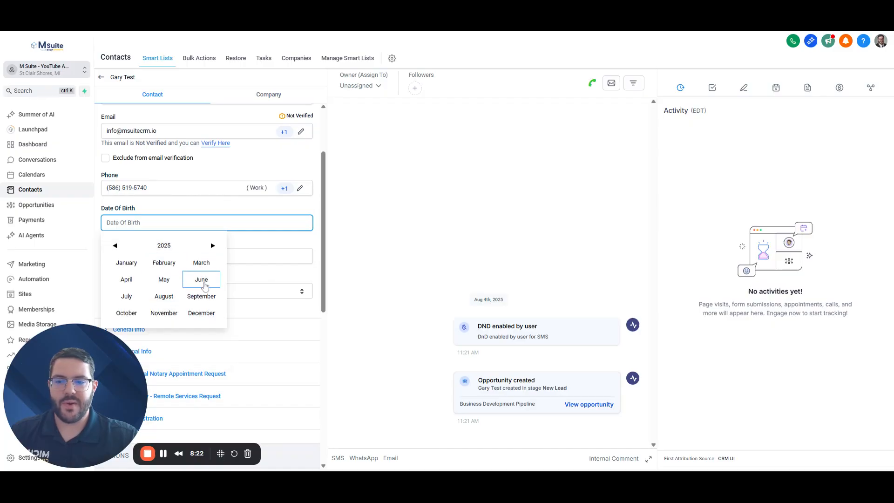
{"action": "left_click", "coordinate": [166, 298]}
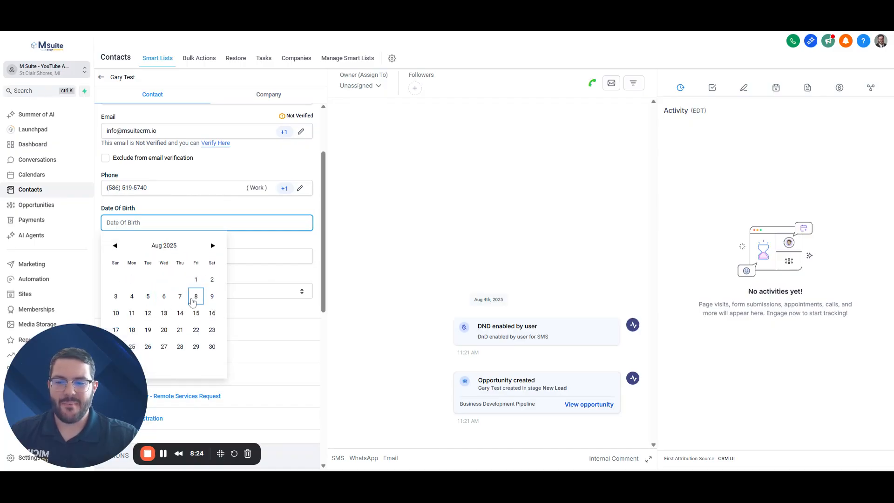
{"action": "left_click", "coordinate": [123, 363]}
Pick Aug 6th 2025 as the Date Of Birth
{"action": "left_click", "coordinate": [149, 223]}
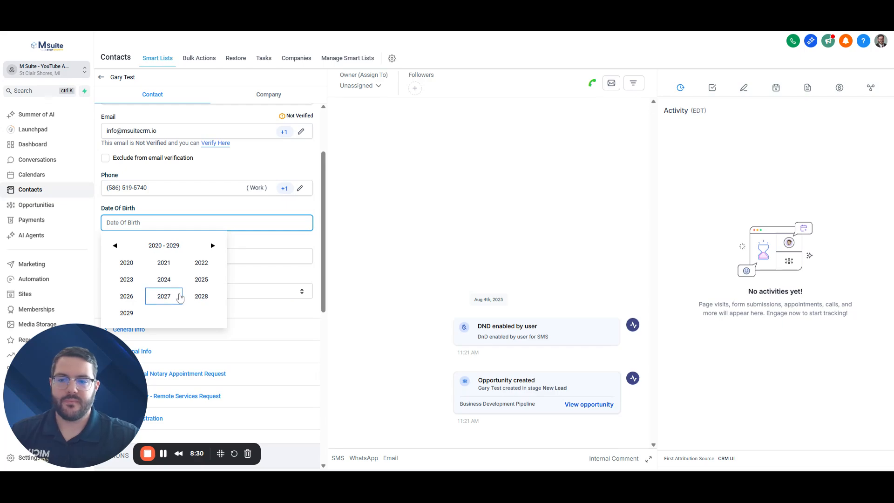
{"action": "left_click", "coordinate": [201, 279]}
{"action": "left_click", "coordinate": [164, 298]}
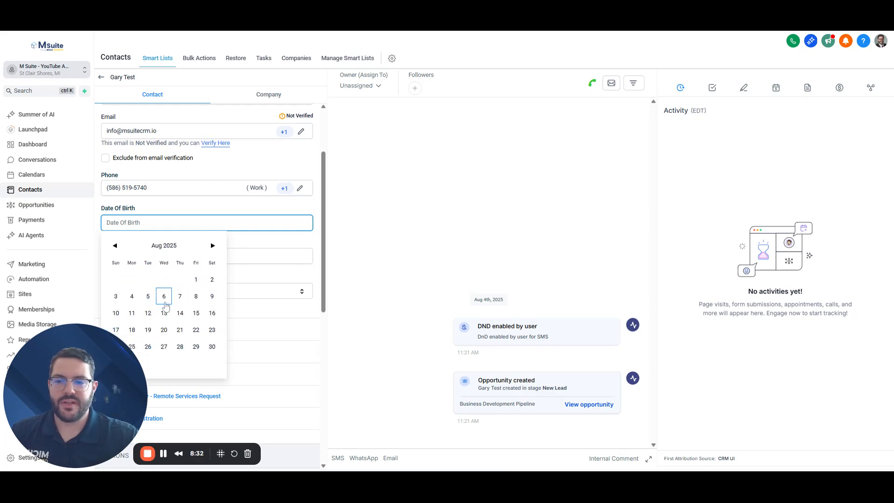
{"action": "left_click", "coordinate": [164, 300]}
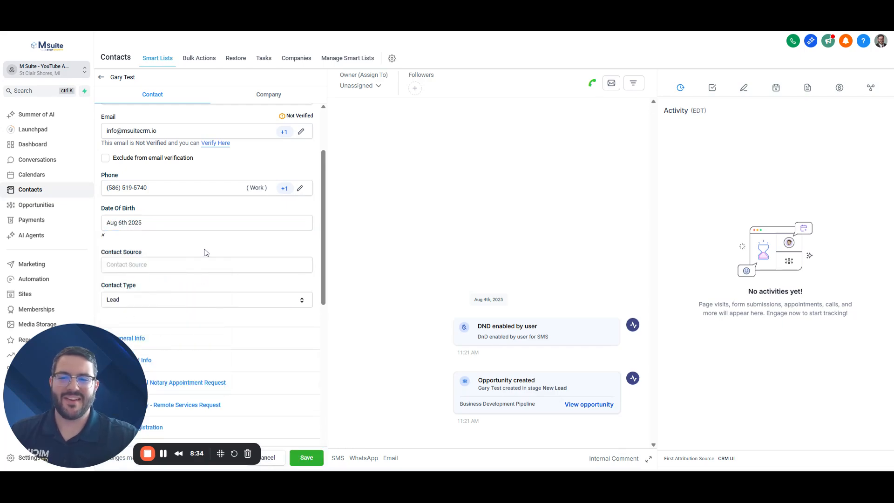
{"action": "scroll", "coordinate": [222, 248], "scroll_direction": "down", "scroll_amount": 2}
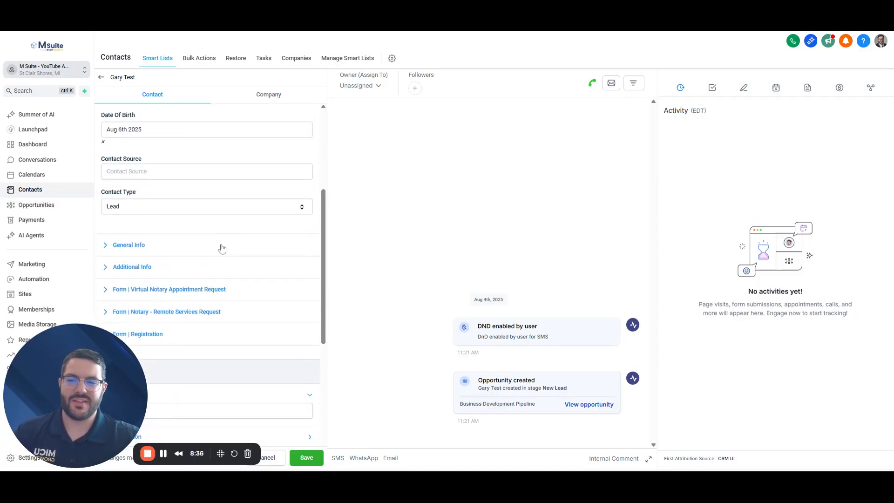
Replace the typed 'Family Memer / Powerbese / Speh Inf' Contact Source with 'Powerbase'
{"action": "left_click", "coordinate": [139, 171]}
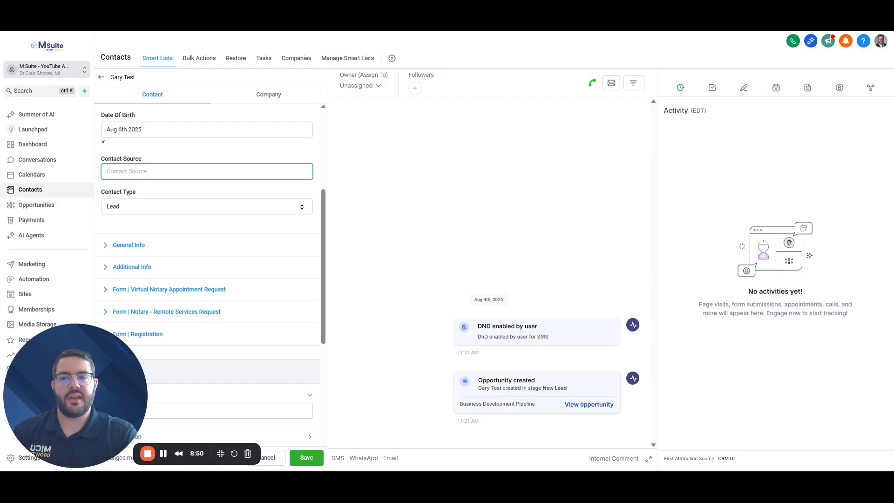
{"action": "type", "text": "Family M"}
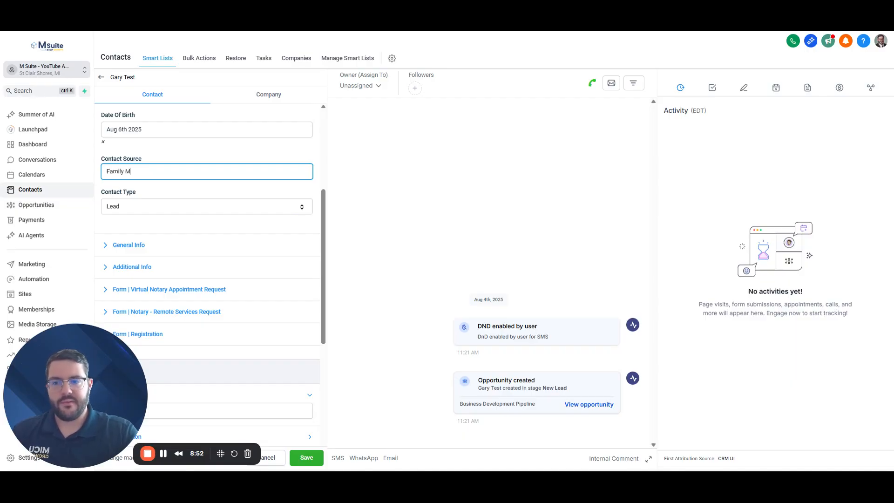
{"action": "type", "text": "eme"}
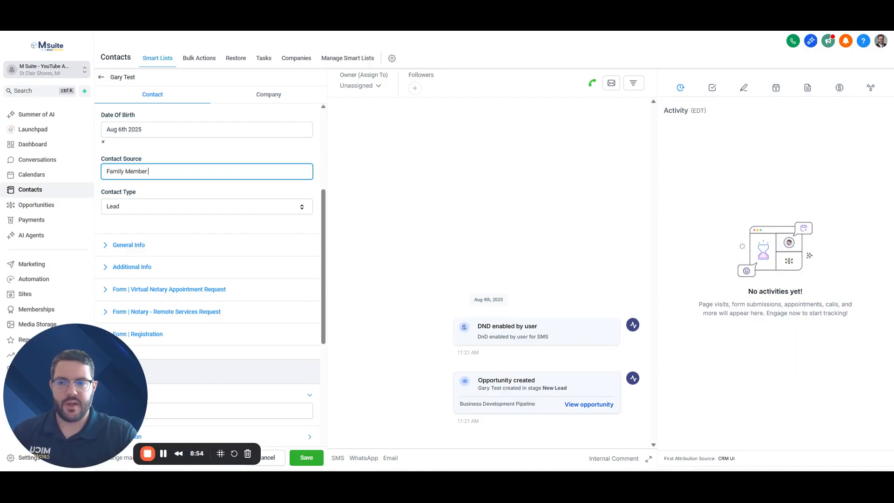
{"action": "type", "text": "r / Power"}
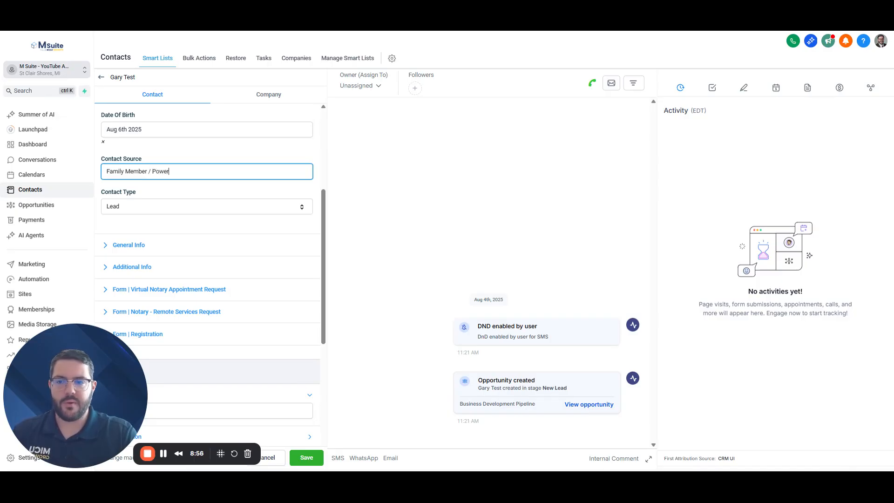
{"action": "type", "text": "be"}
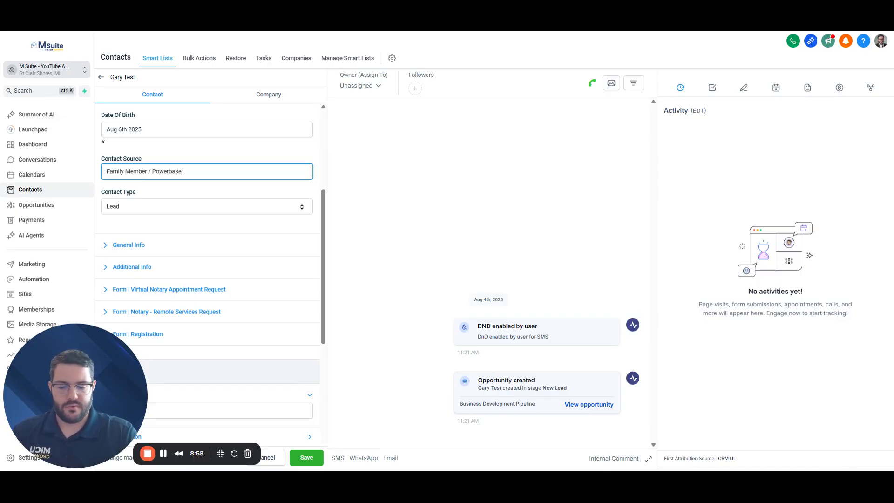
{"action": "type", "text": "se / Speh"}
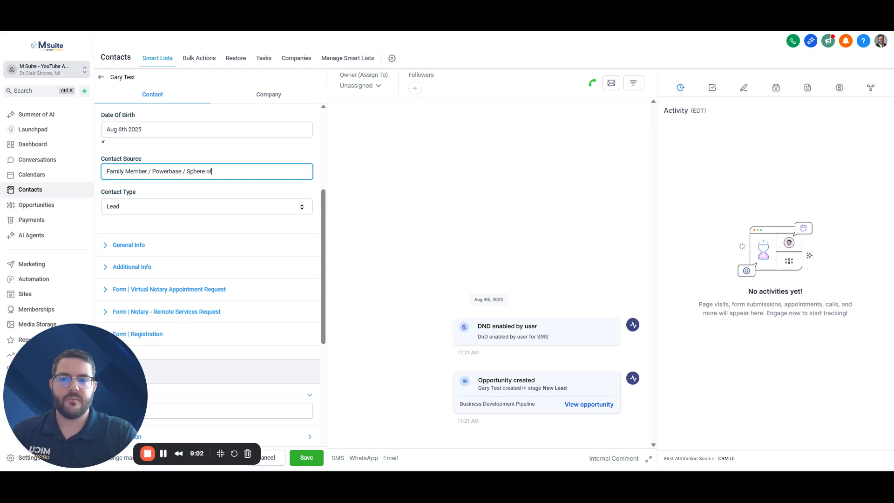
{"action": "type", "text": " Influence"}
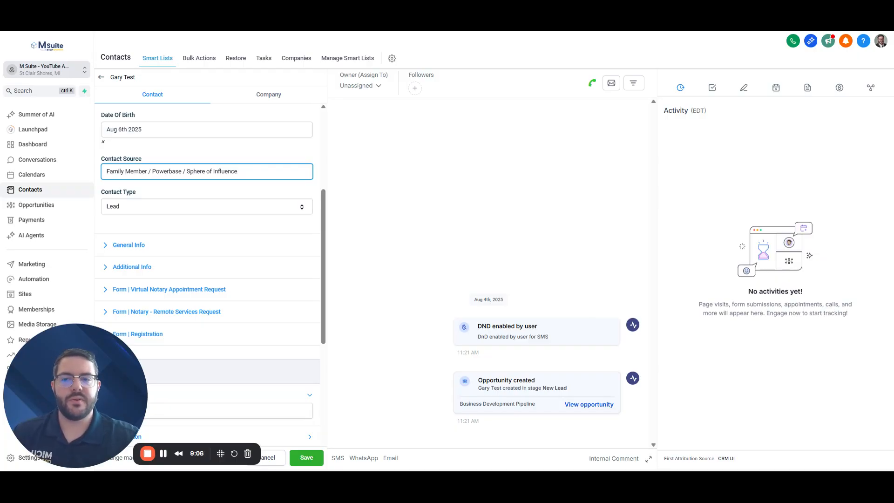
{"action": "left_click", "coordinate": [223, 161]}
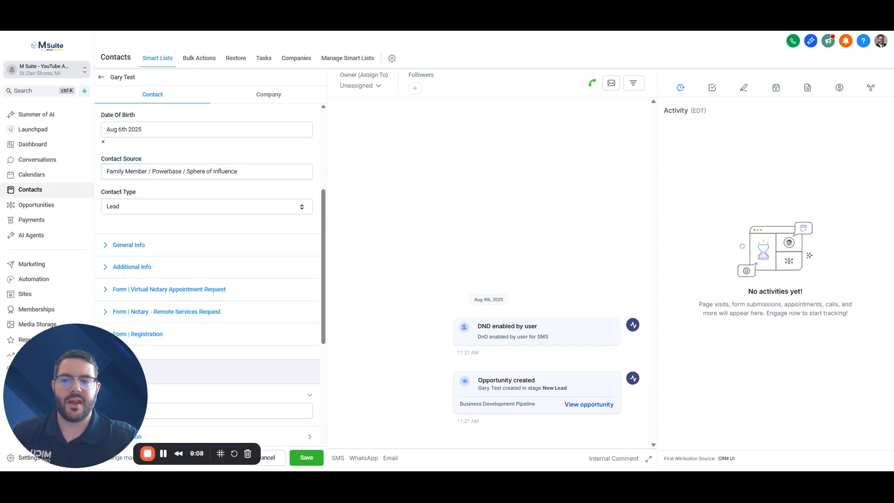
{"action": "left_click_drag", "start_coordinate": [107, 172], "coordinate": [395, 184]}
{"action": "type", "text": "Powe"}
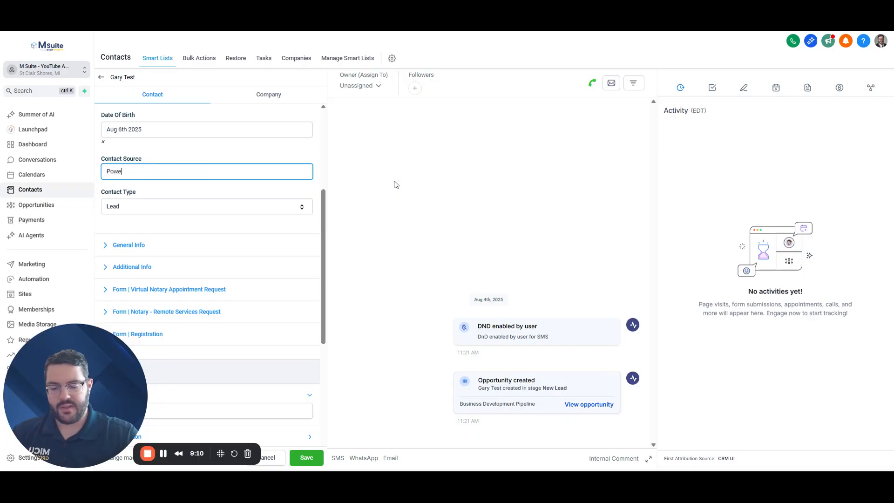
{"action": "type", "text": "rbase"}
{"action": "left_click", "coordinate": [221, 156]}
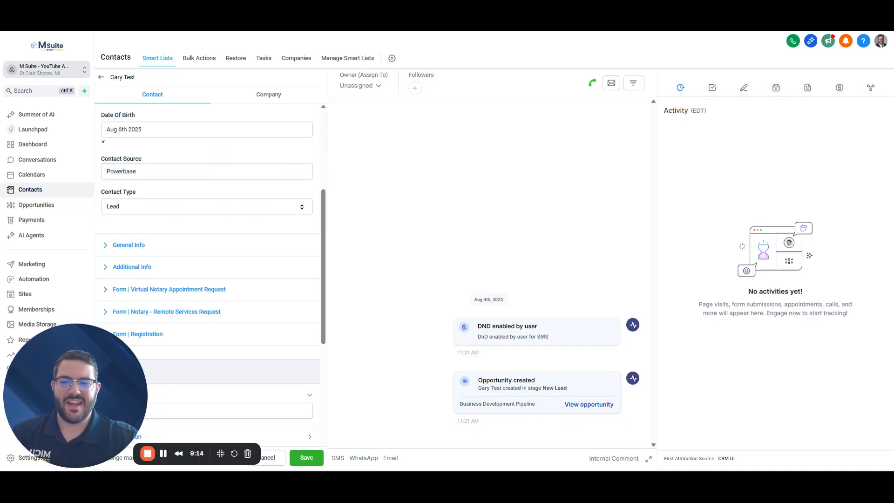
Expand General Info and enter the business name 'M Suitepowered by Micu Growth'
{"action": "left_click", "coordinate": [129, 245]}
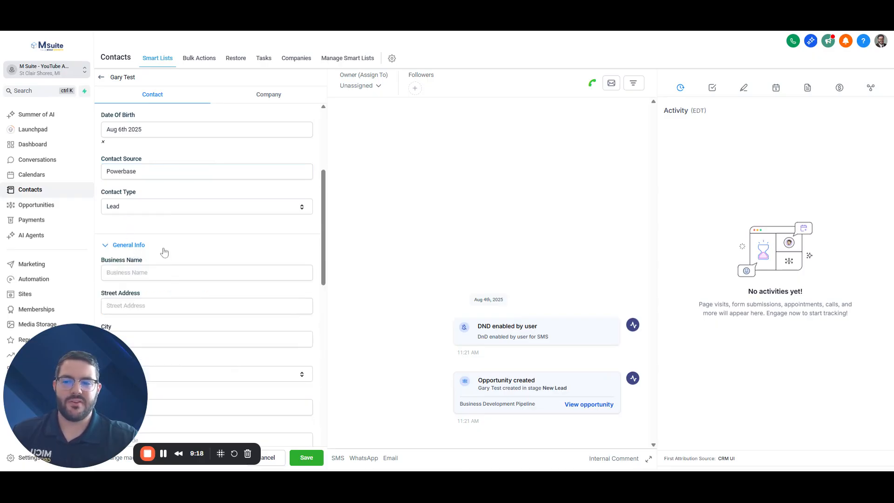
{"action": "scroll", "coordinate": [216, 251], "scroll_direction": "down", "scroll_amount": 3}
{"action": "left_click", "coordinate": [173, 133]}
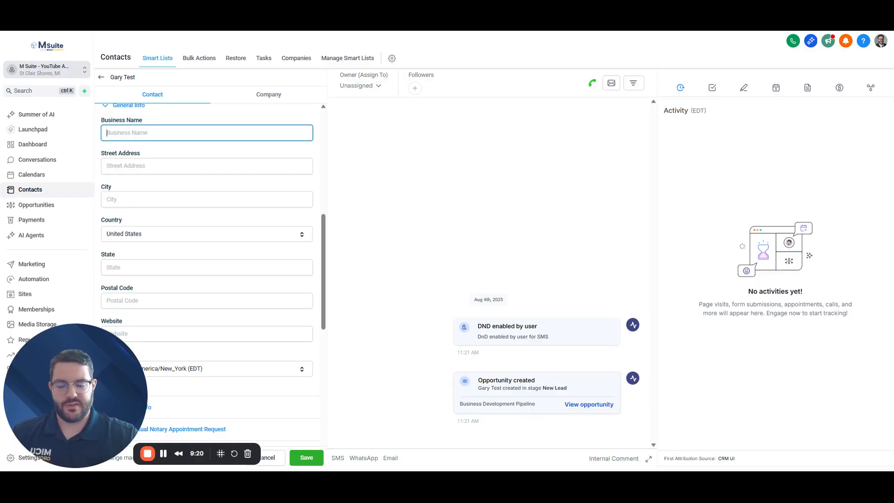
{"action": "type", "text": "M Suit"}
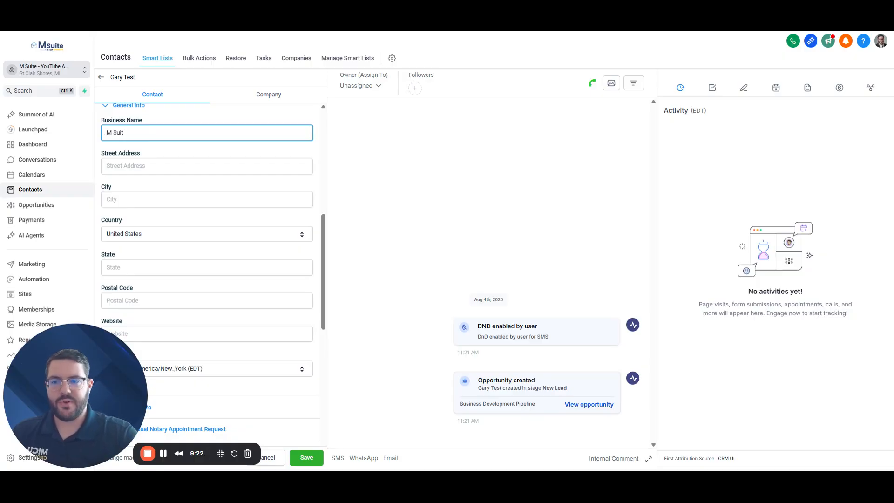
{"action": "type", "text": "e Crm "}
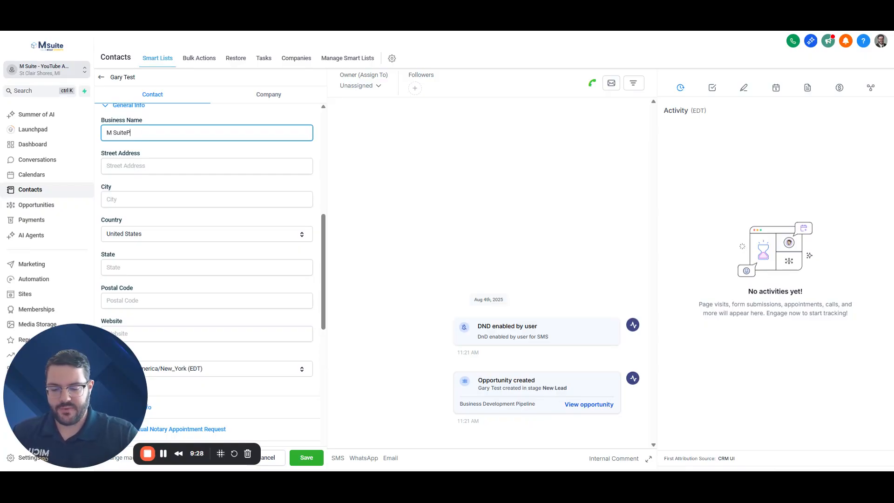
{"action": "type", "text": "wered b"}
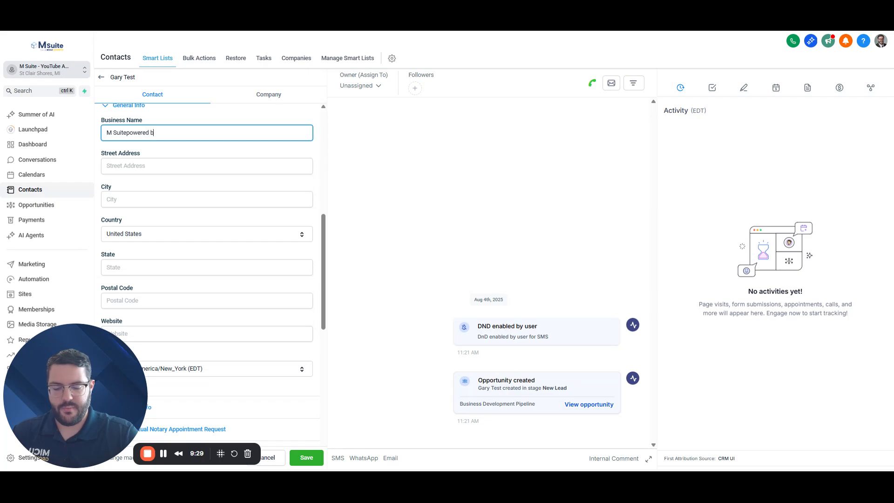
{"action": "type", "text": "y Micu Growth"}
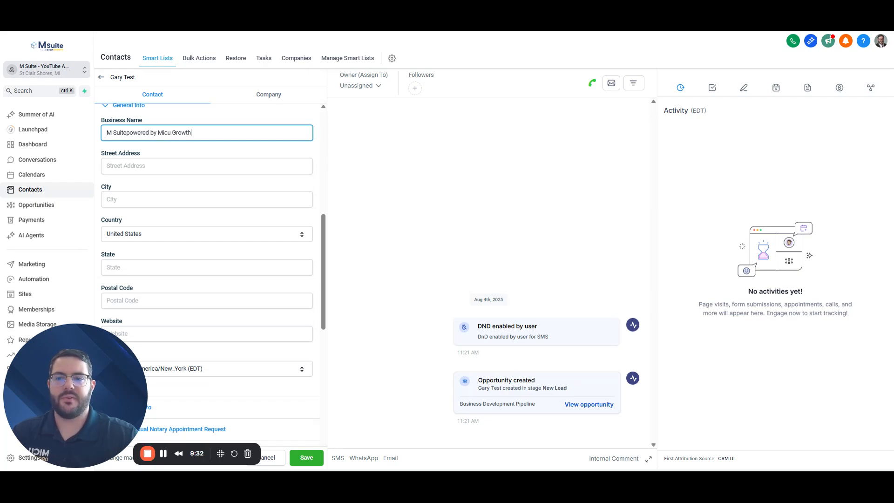
{"action": "key", "text": "Tab"}
{"action": "scroll", "coordinate": [169, 206], "scroll_direction": "down", "scroll_amount": 1}
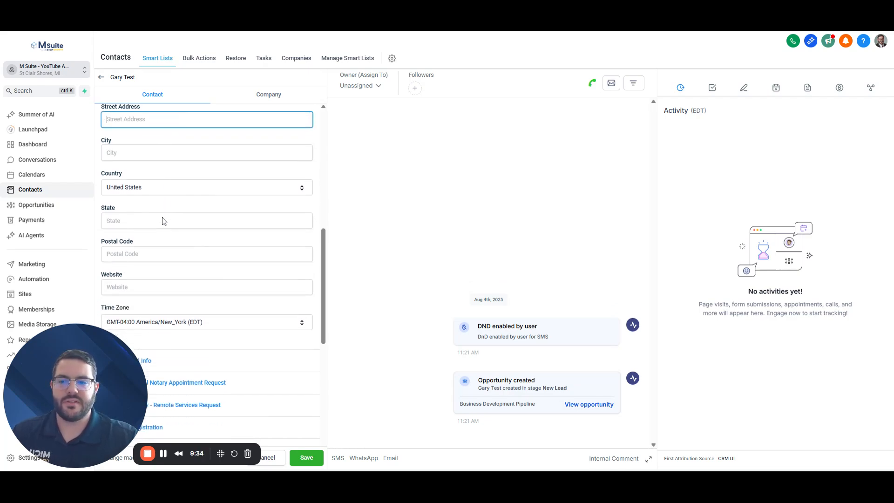
{"action": "scroll", "coordinate": [129, 272], "scroll_direction": "down", "scroll_amount": 2}
{"action": "left_click", "coordinate": [140, 194]}
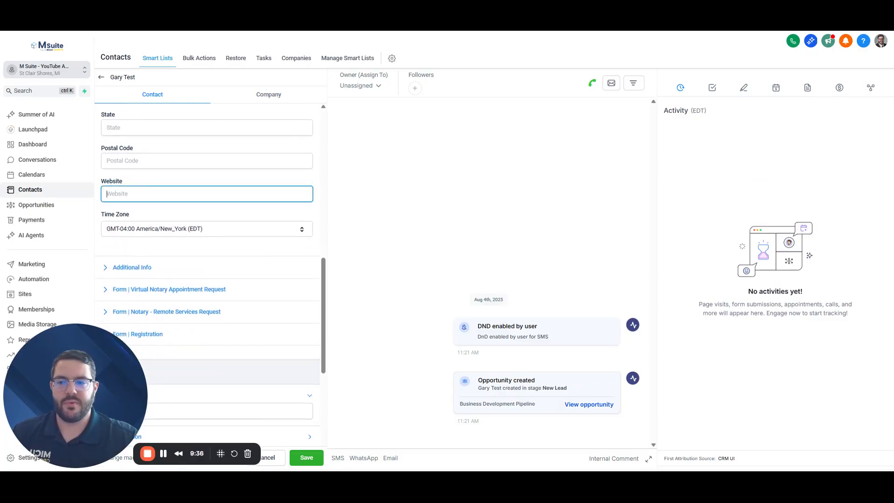
{"action": "type", "text": "www.msu"}
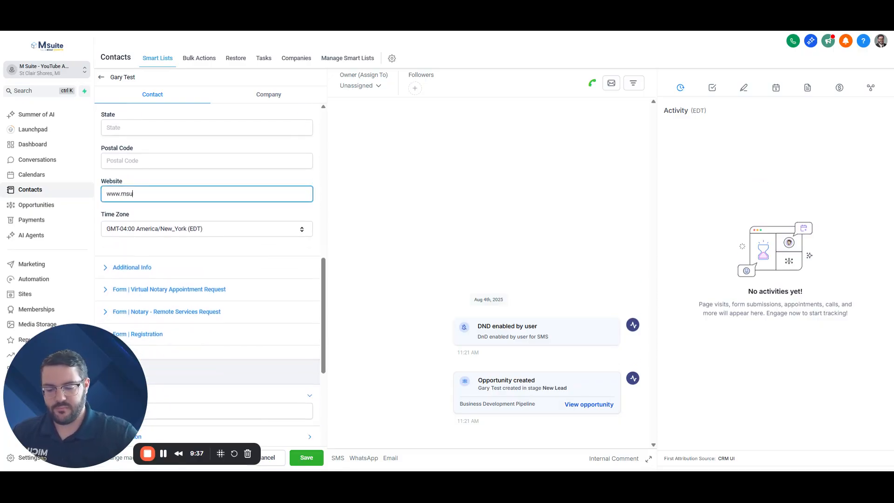
{"action": "type", "text": "itecrm.io"}
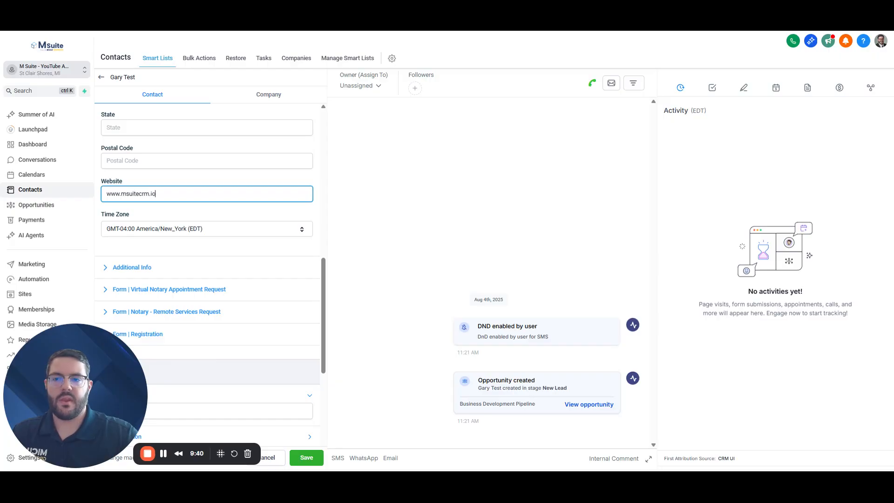
{"action": "left_click", "coordinate": [230, 180]}
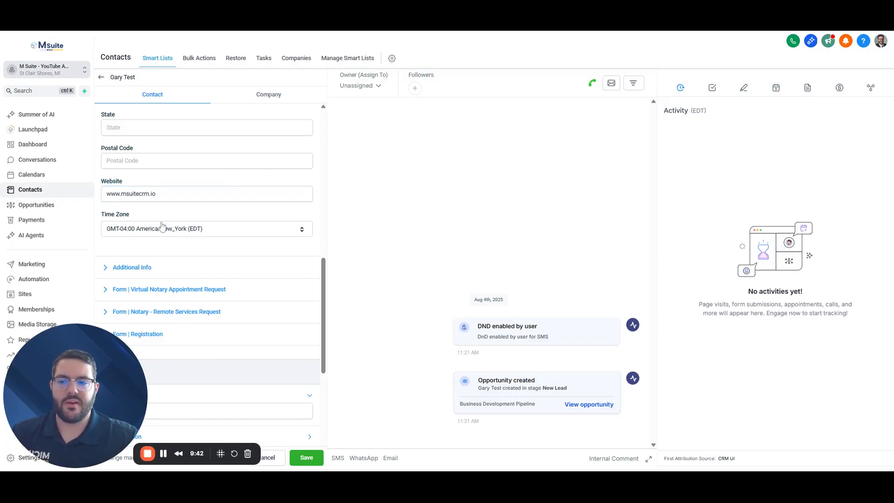
{"action": "left_click", "coordinate": [130, 268]}
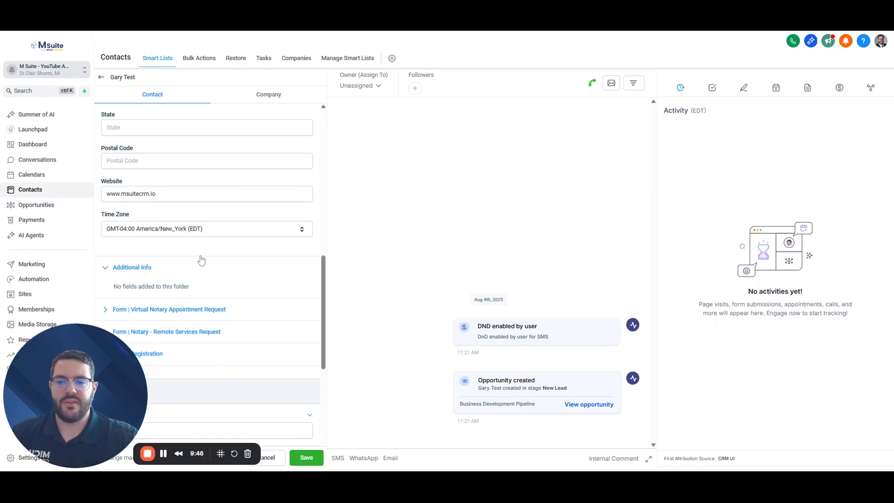
{"action": "scroll", "coordinate": [176, 310], "scroll_direction": "down", "scroll_amount": 1}
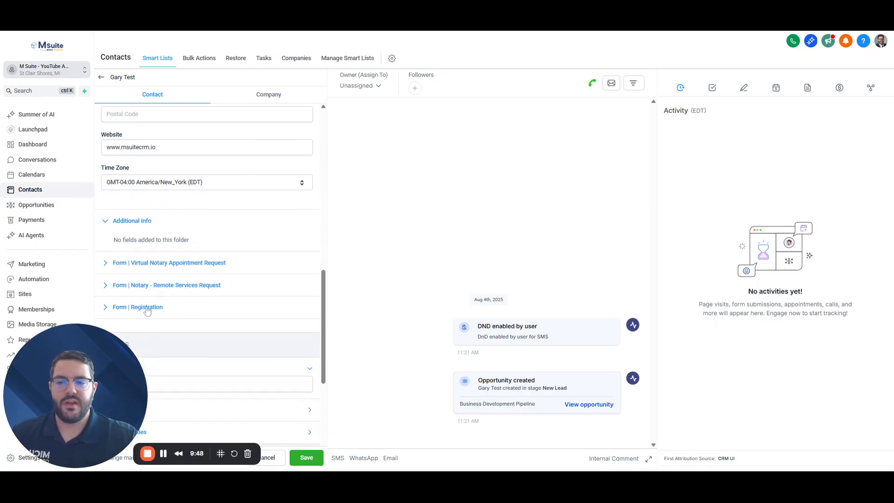
{"action": "left_click", "coordinate": [135, 225]}
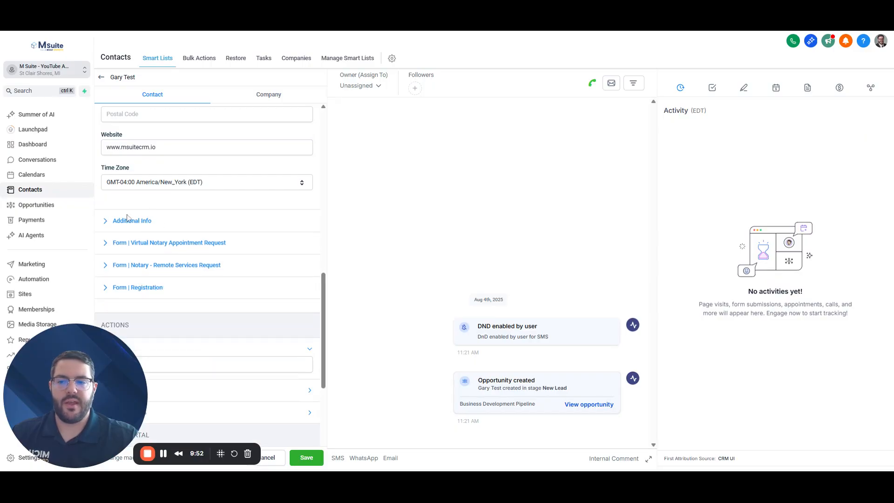
{"action": "scroll", "coordinate": [250, 219], "scroll_direction": "down", "scroll_amount": 5}
{"action": "scroll", "coordinate": [251, 234], "scroll_direction": "up", "scroll_amount": 1}
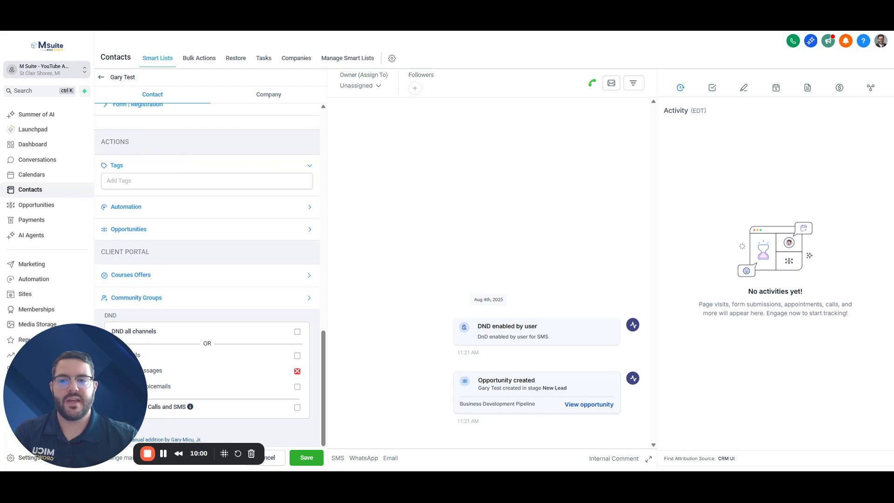
Add the 'high priority' tag next to 'lead' and expand the Automation workflows section
{"action": "left_click", "coordinate": [182, 181]}
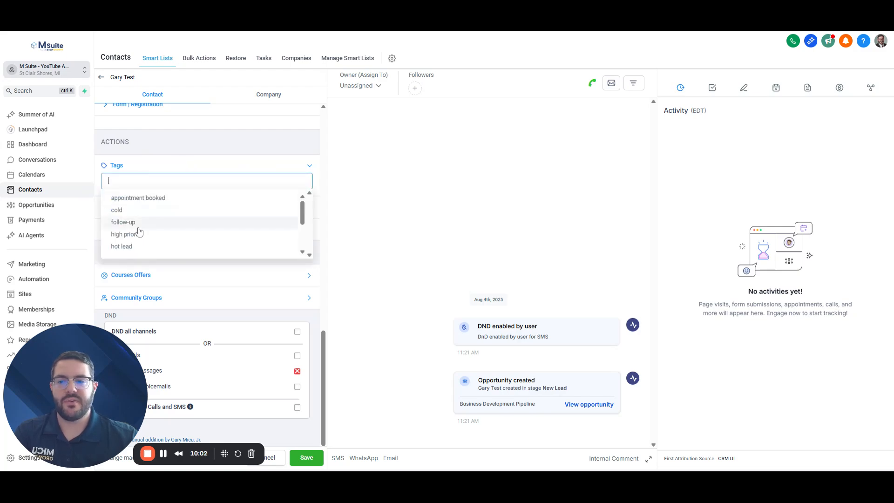
{"action": "left_click", "coordinate": [137, 248]}
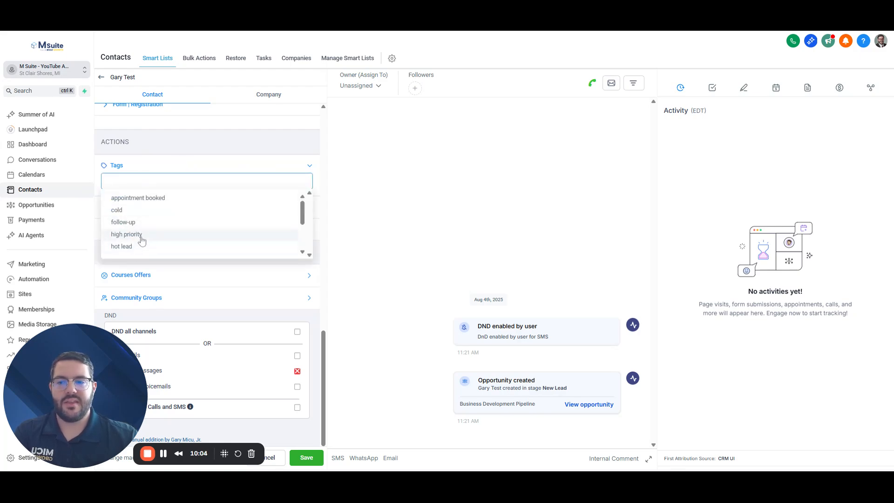
{"action": "left_click", "coordinate": [199, 170]}
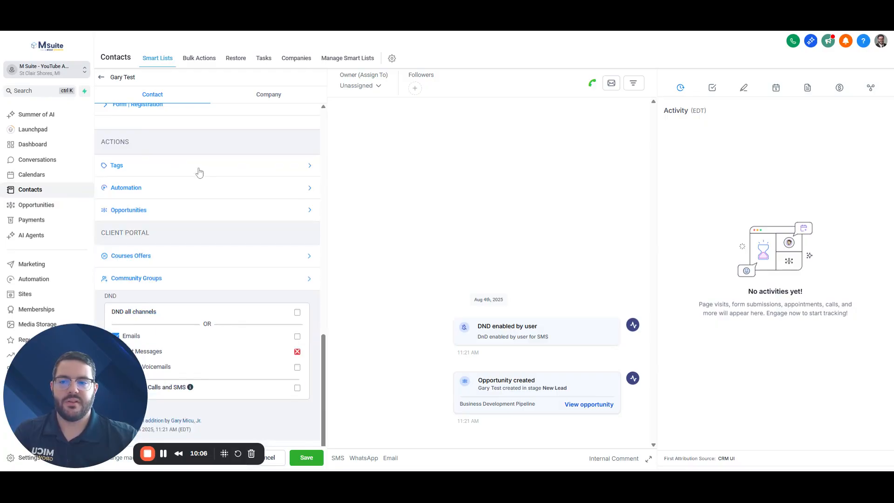
{"action": "left_click", "coordinate": [199, 172]}
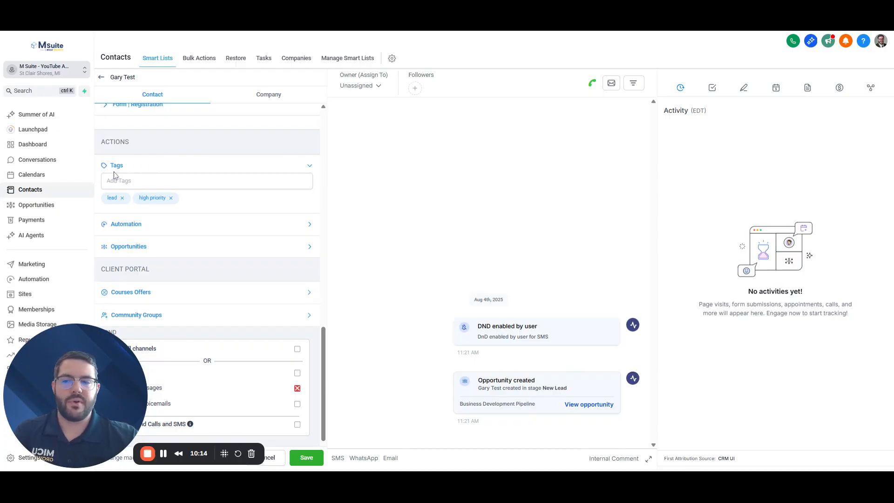
{"action": "left_click", "coordinate": [135, 229]}
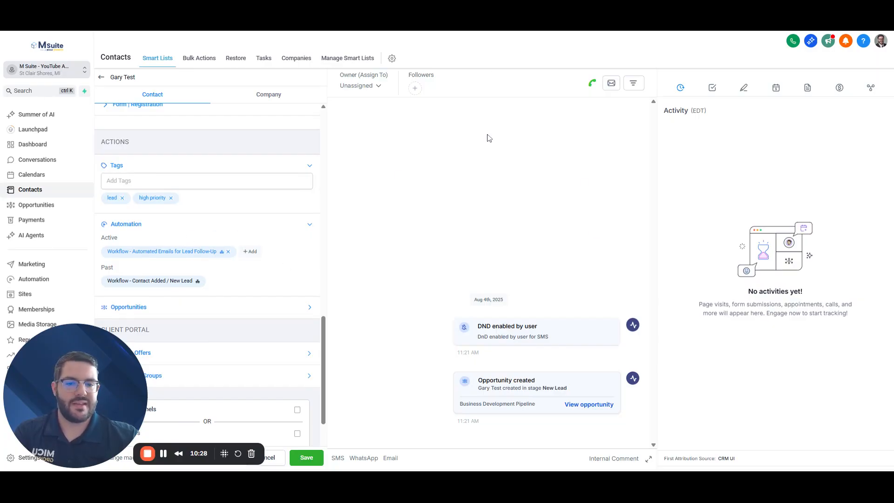
Expand Opportunities to review the primary New Lead opportunity in Business Development Pipeline
{"action": "scroll", "coordinate": [295, 236], "scroll_direction": "down", "scroll_amount": 2}
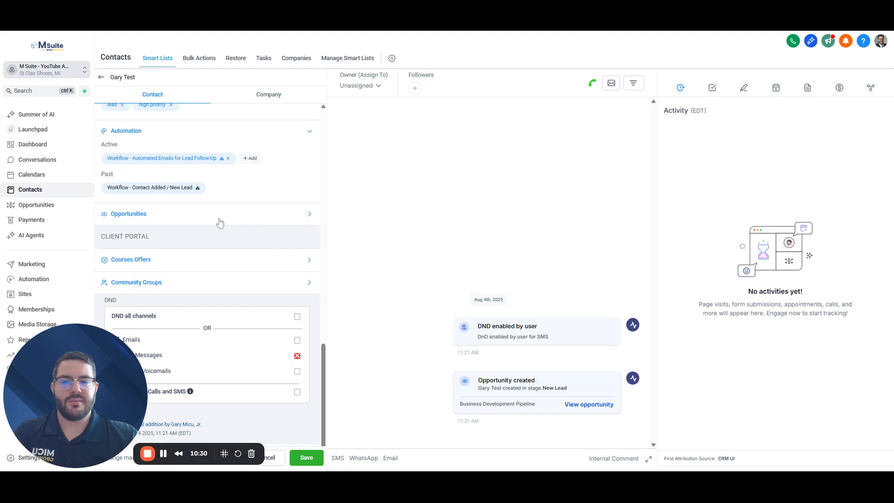
{"action": "left_click", "coordinate": [301, 218]}
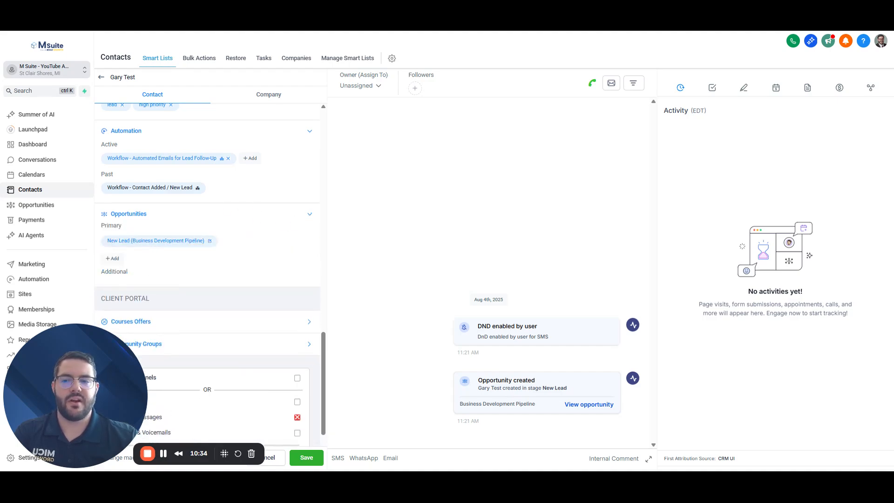
{"action": "left_click_drag", "start_coordinate": [104, 243], "coordinate": [199, 246]}
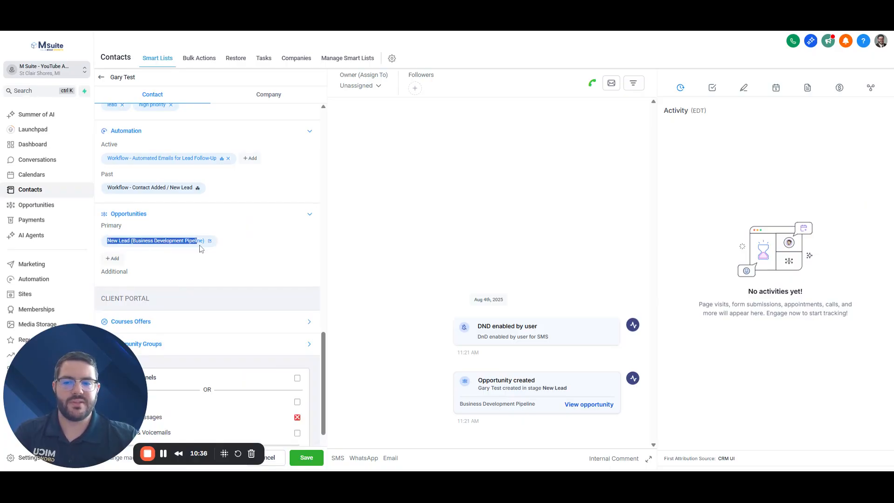
{"action": "left_click", "coordinate": [252, 248]}
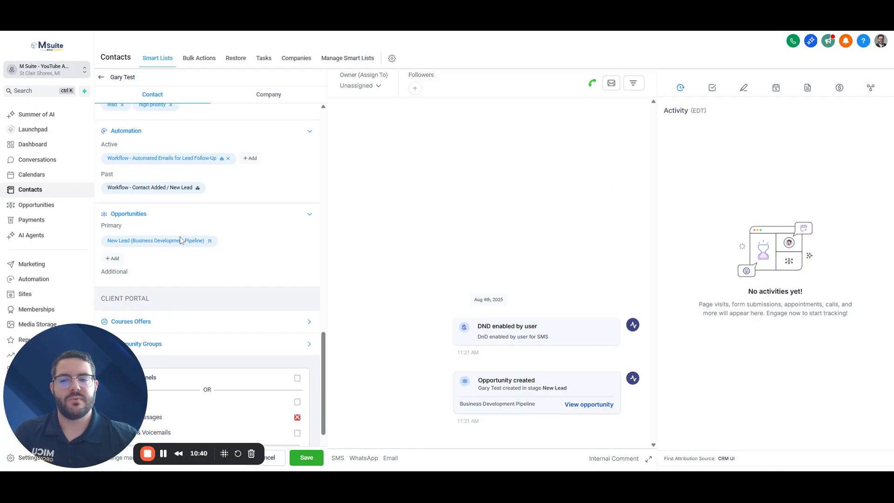
{"action": "scroll", "coordinate": [251, 247], "scroll_direction": "up", "scroll_amount": 1}
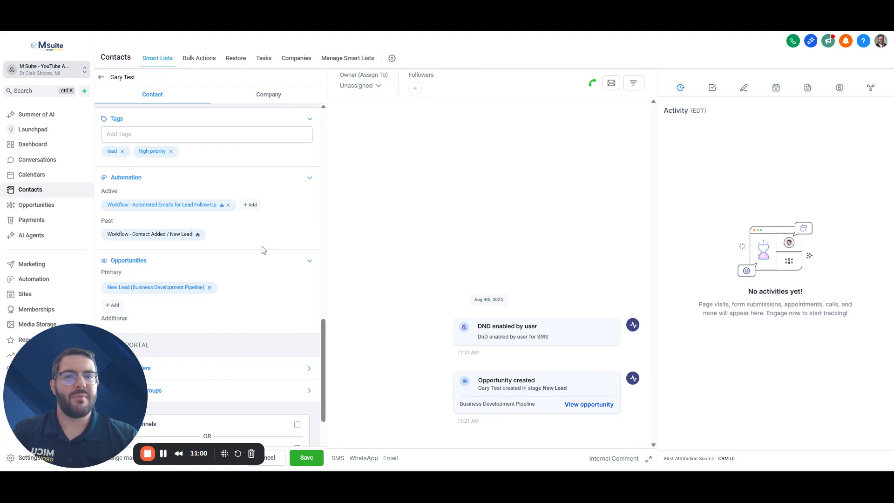
{"action": "scroll", "coordinate": [251, 246], "scroll_direction": "down", "scroll_amount": 3}
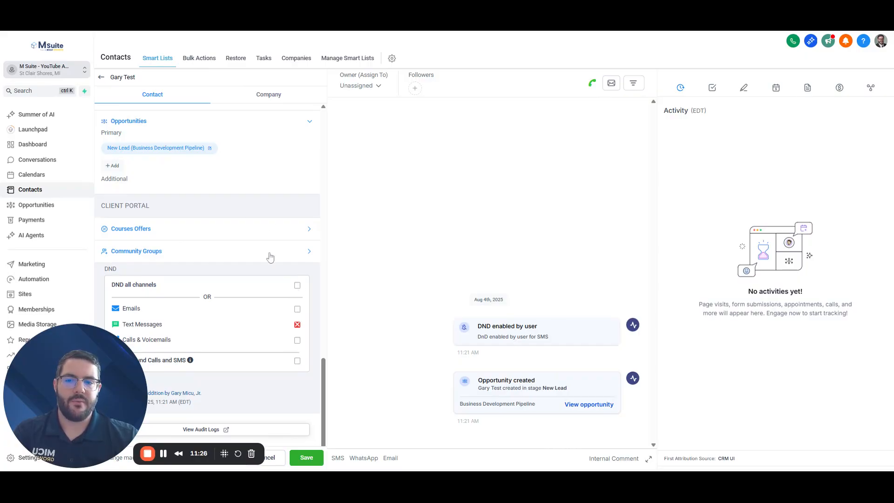
{"action": "scroll", "coordinate": [270, 256], "scroll_direction": "up", "scroll_amount": 15}
{"action": "scroll", "coordinate": [270, 256], "scroll_direction": "up", "scroll_amount": 5}
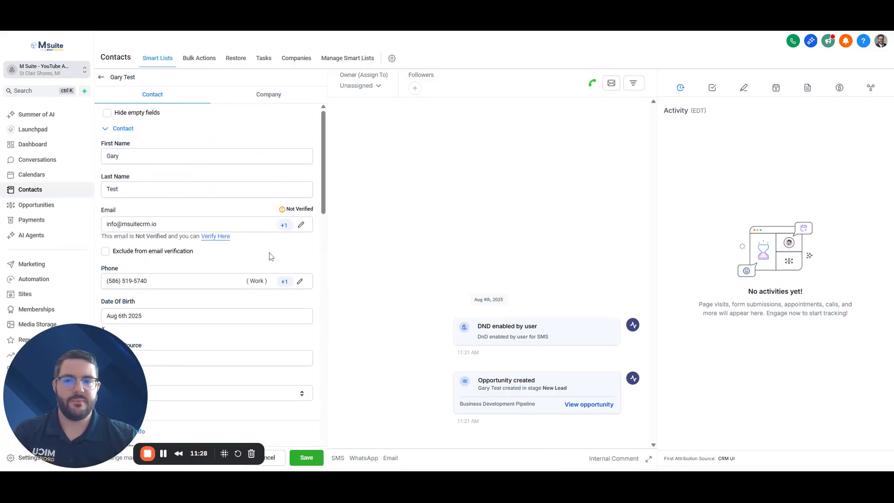
{"action": "left_click", "coordinate": [279, 98]}
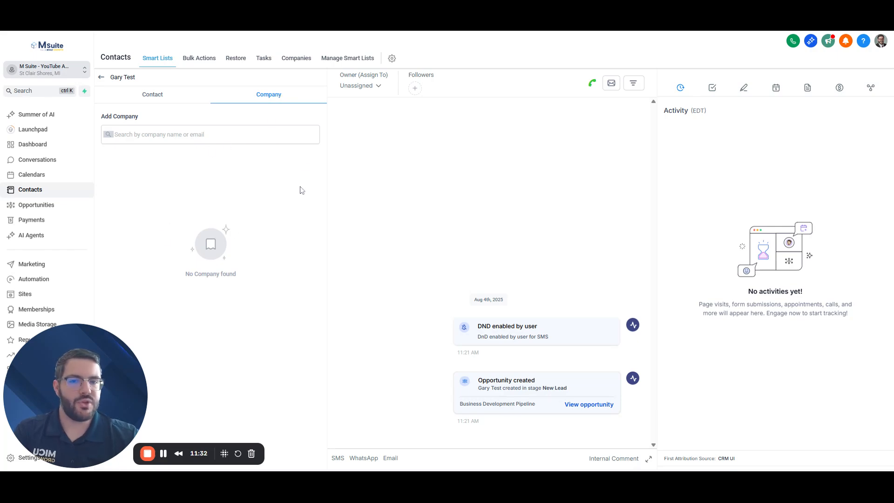
{"action": "left_click", "coordinate": [157, 97]}
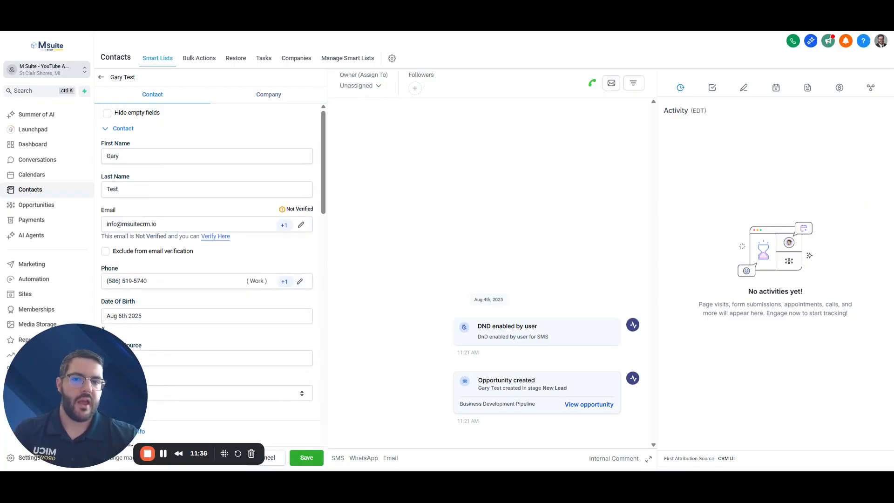
{"action": "left_click", "coordinate": [378, 87]}
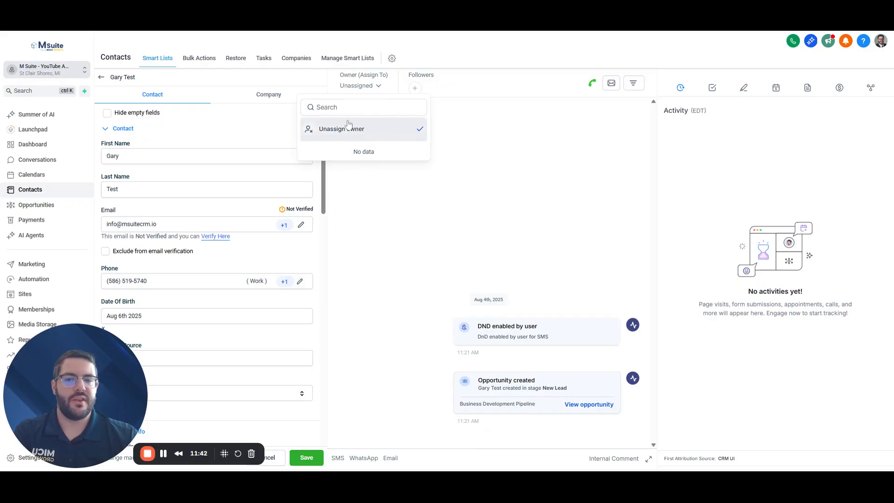
{"action": "left_click", "coordinate": [366, 198]}
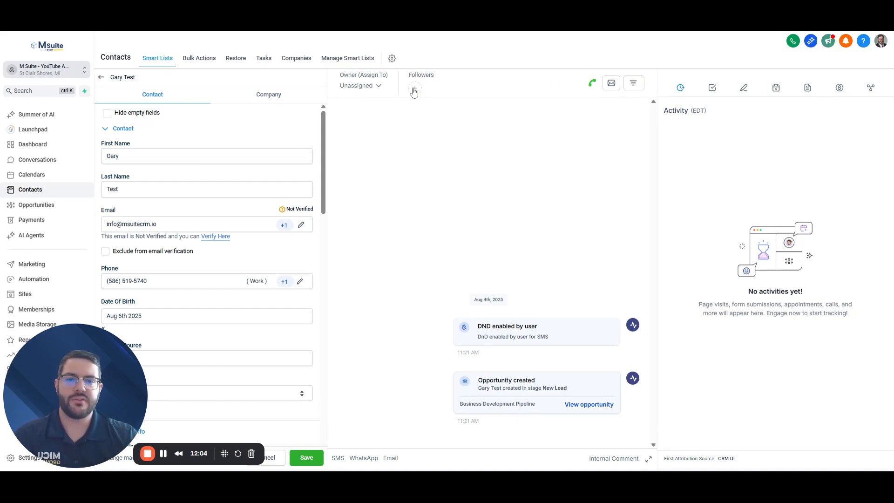
{"action": "left_click", "coordinate": [591, 82]}
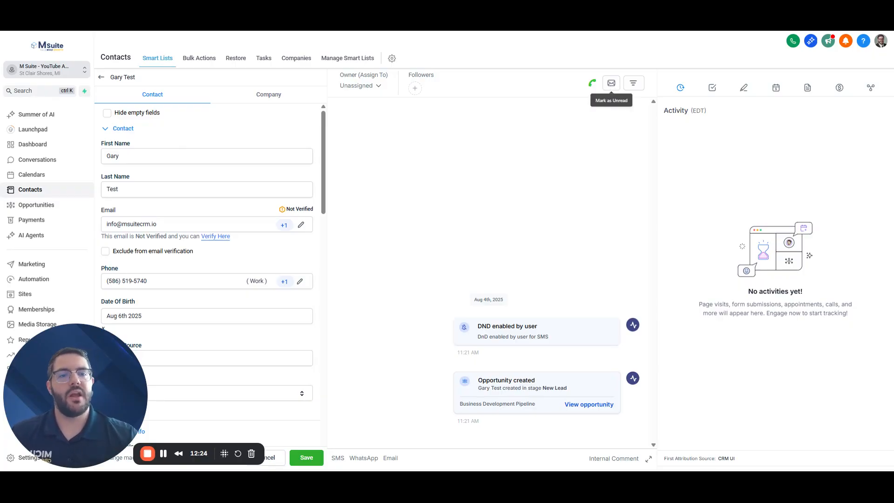
{"action": "left_click", "coordinate": [637, 91]}
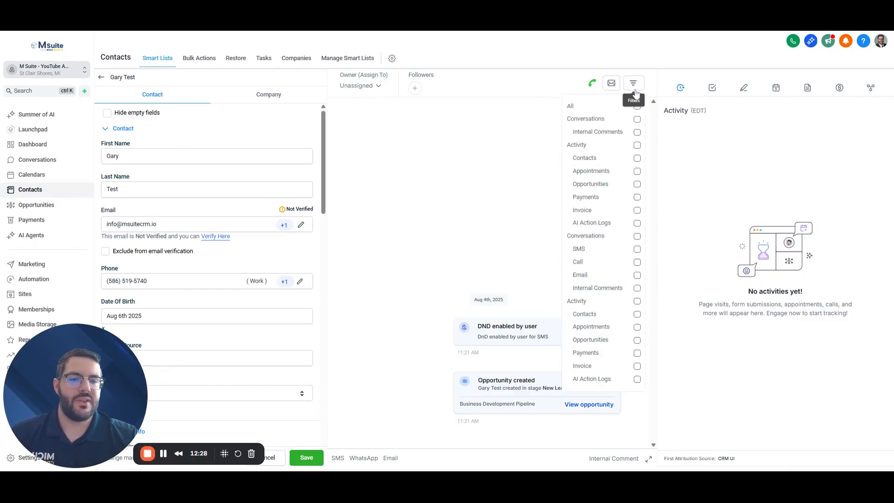
{"action": "left_click", "coordinate": [430, 144]}
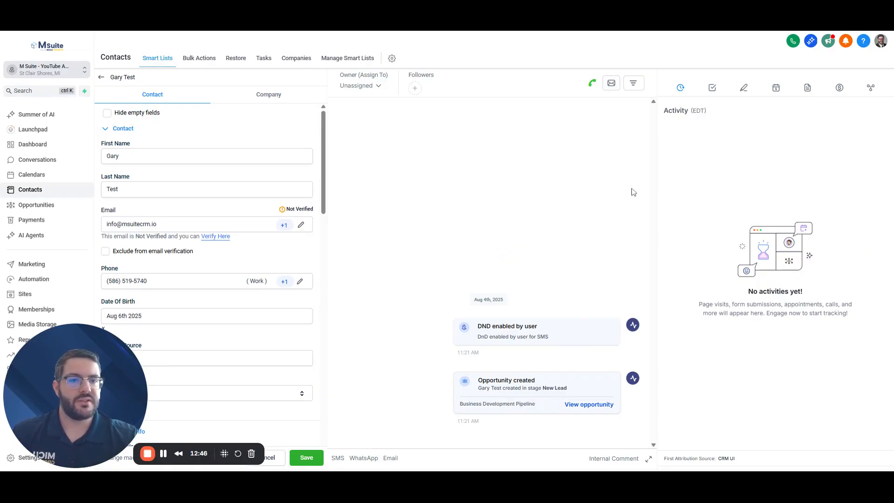
{"action": "left_click", "coordinate": [633, 85]}
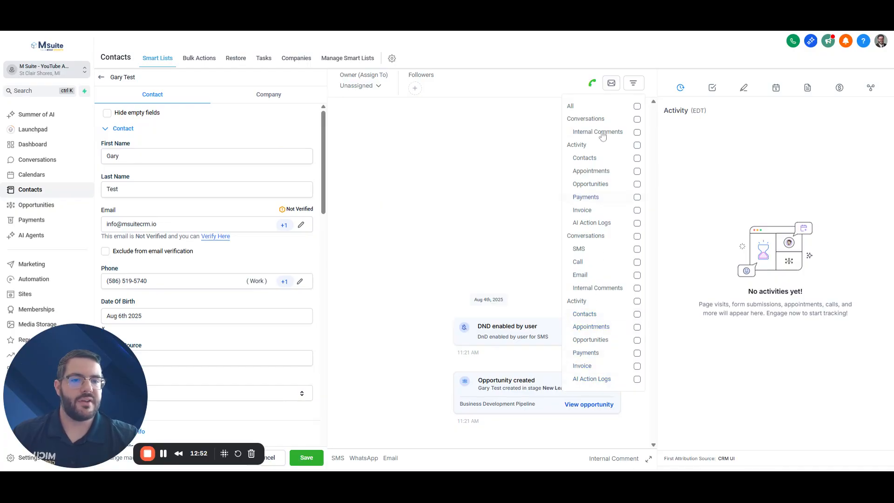
{"action": "left_click", "coordinate": [522, 171]}
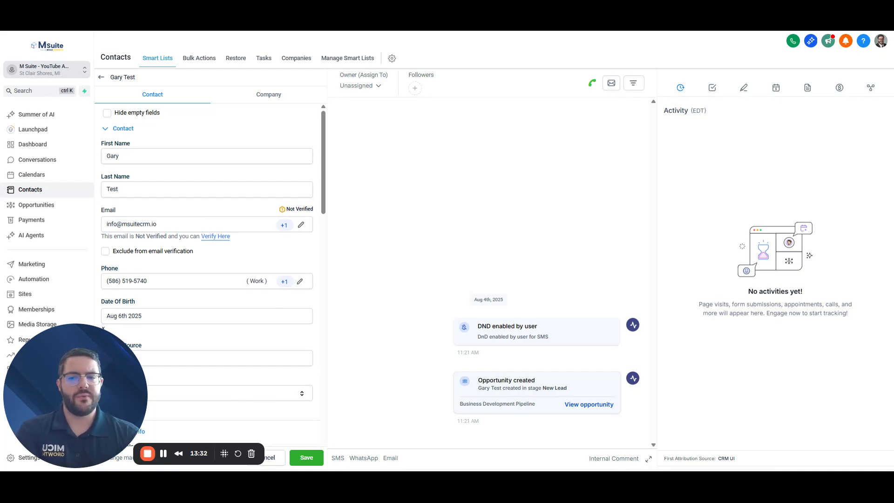
Start a new lunch-invitation task described 'Sometime next week, he likes Italian.'
{"action": "left_click", "coordinate": [713, 90]}
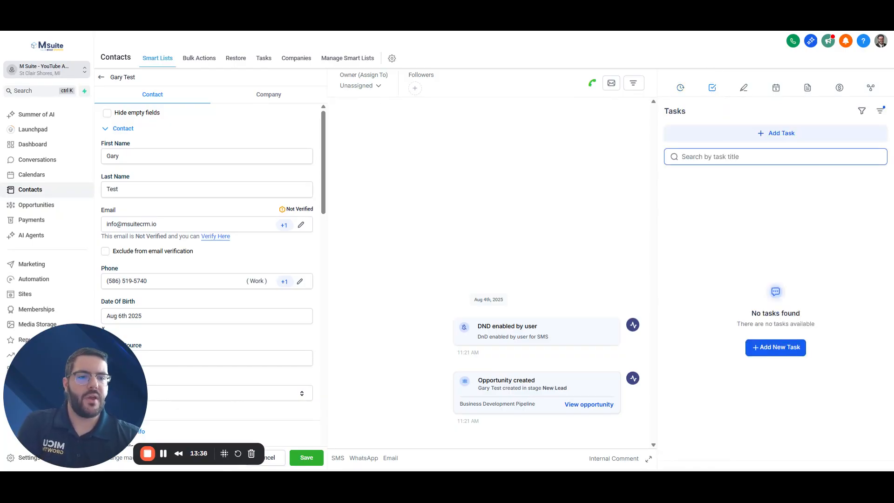
{"action": "left_click", "coordinate": [775, 347]}
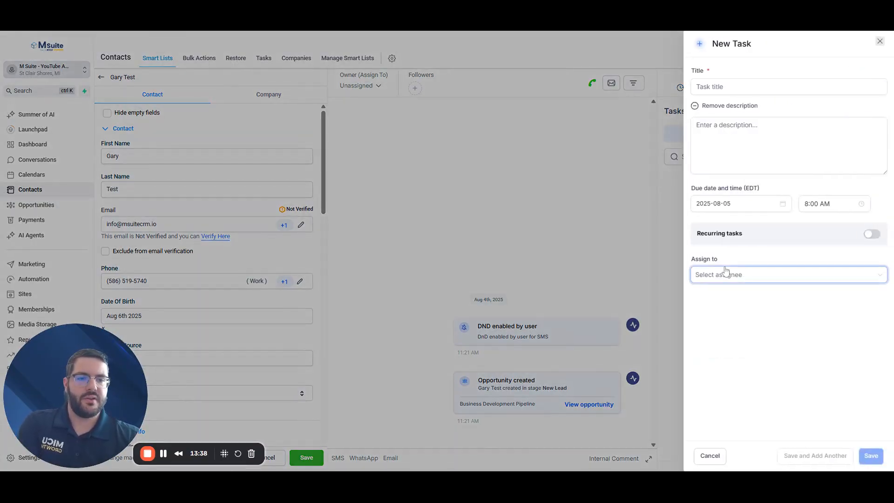
{"action": "left_click", "coordinate": [723, 87]}
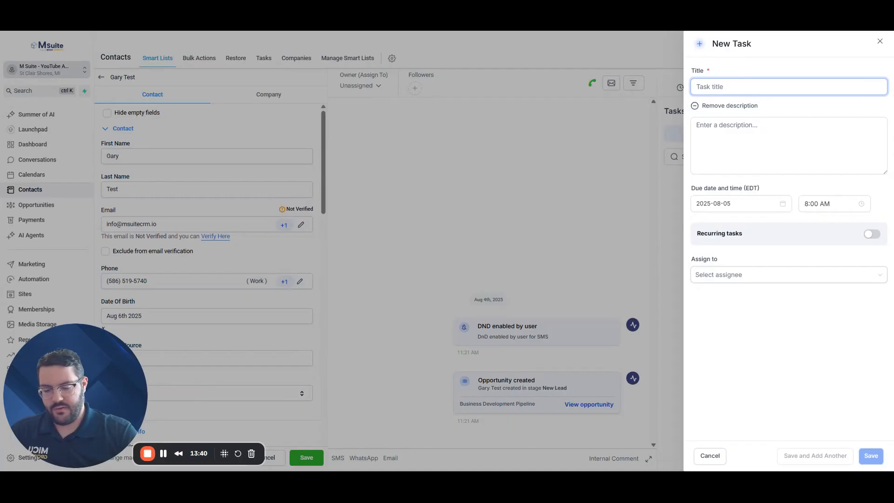
{"action": "type", "text": "Invete Gart"}
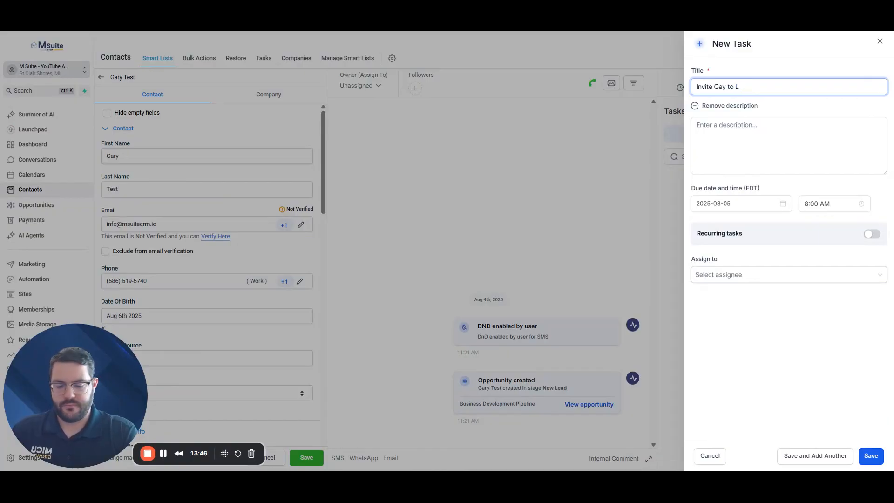
{"action": "type", "text": "uc"}
{"action": "type", "text": "ch"}
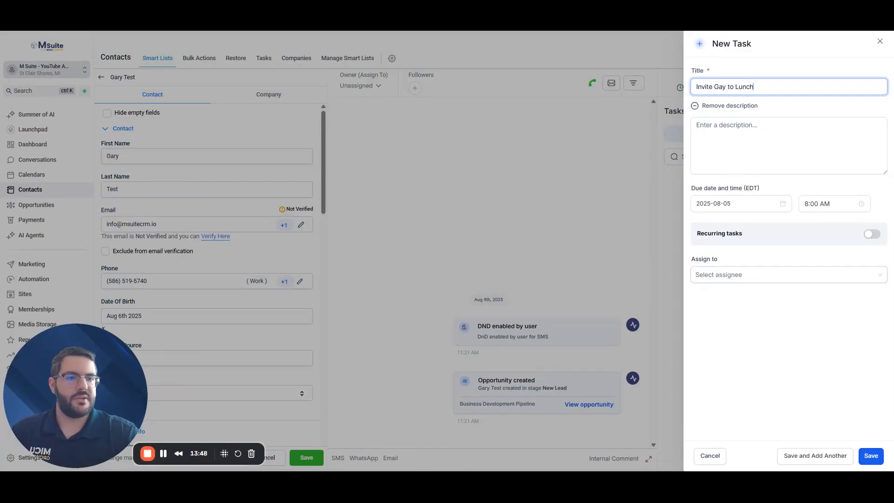
{"action": "left_click", "coordinate": [788, 145]}
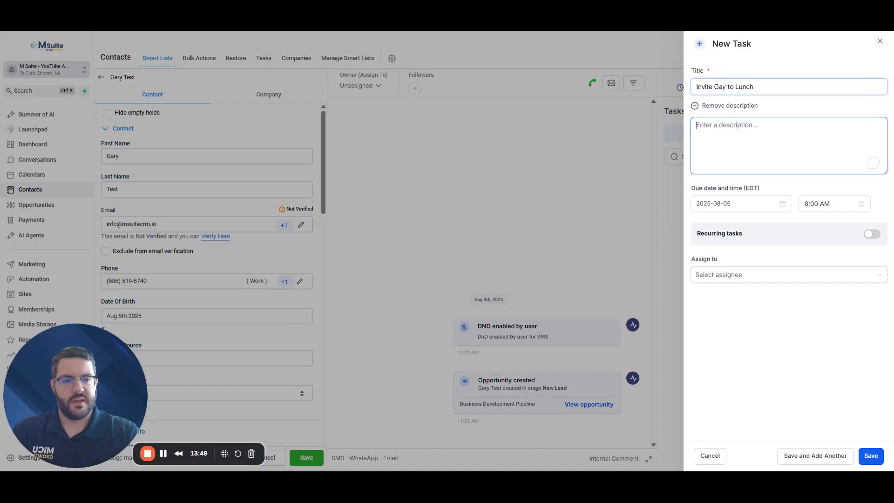
{"action": "type", "text": "Sme"}
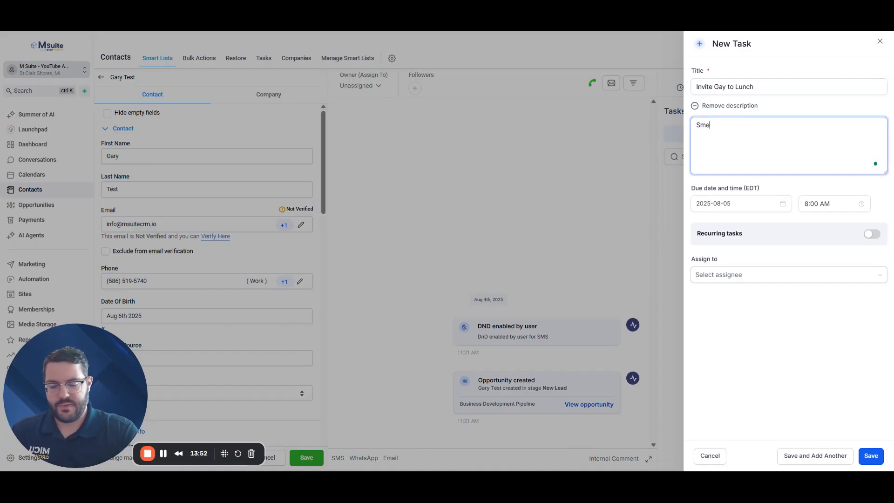
{"action": "type", "text": "omet"}
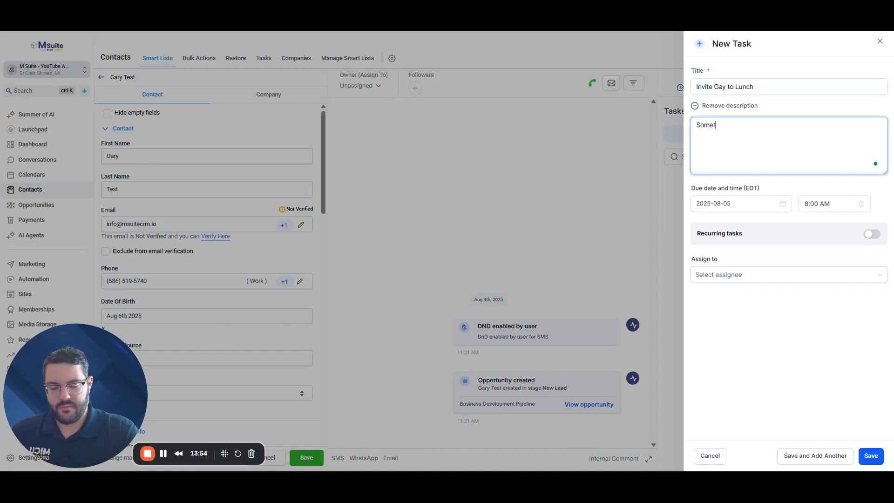
{"action": "type", "text": "ime next week,"}
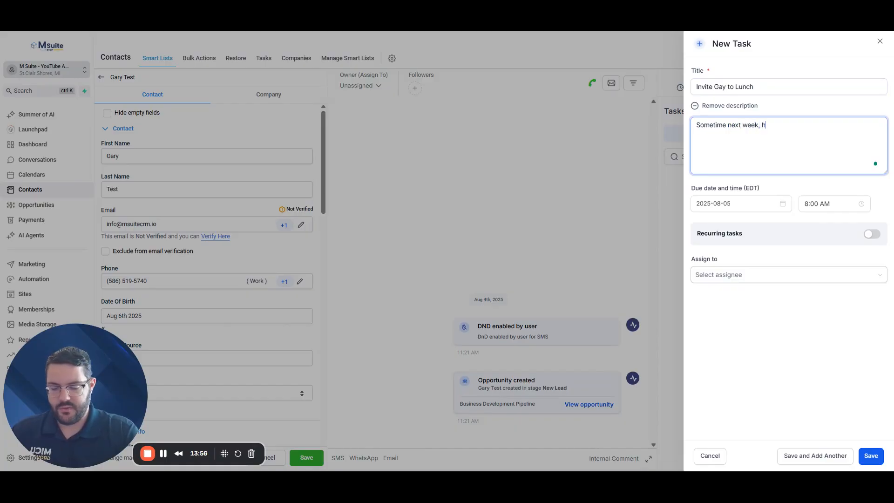
{"action": "type", "text": " he like"}
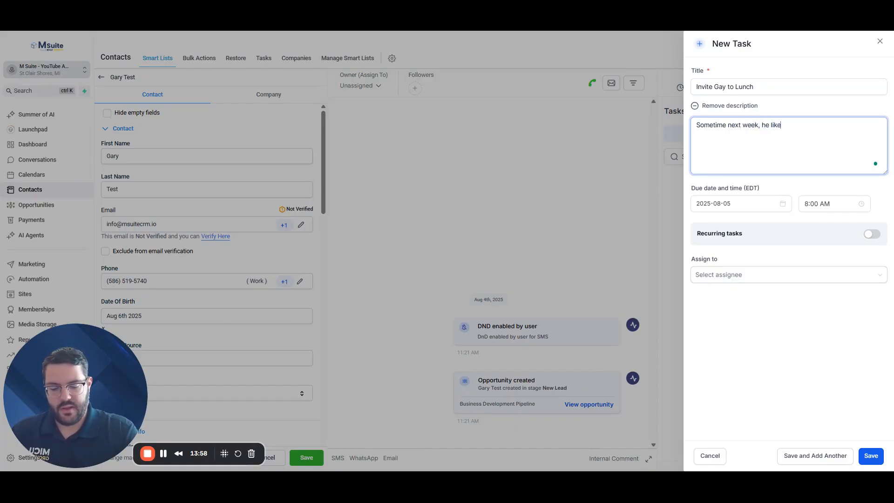
{"action": "type", "text": "s Ita"}
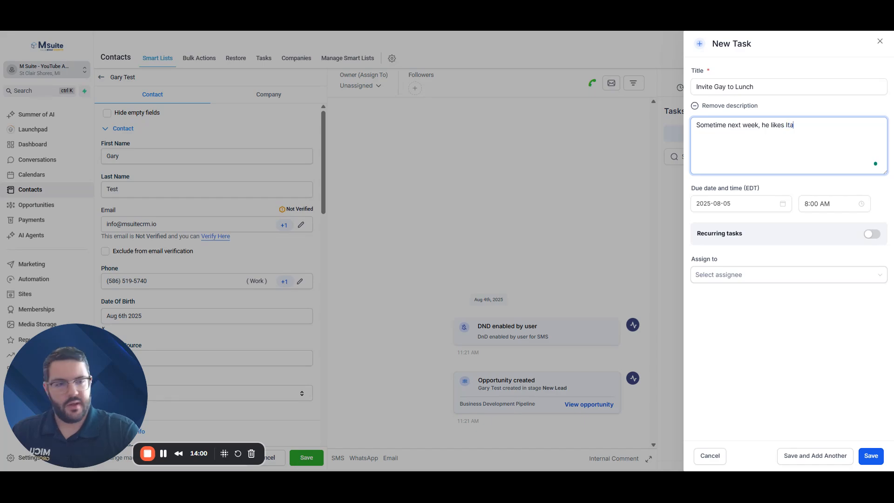
{"action": "type", "text": "lian."}
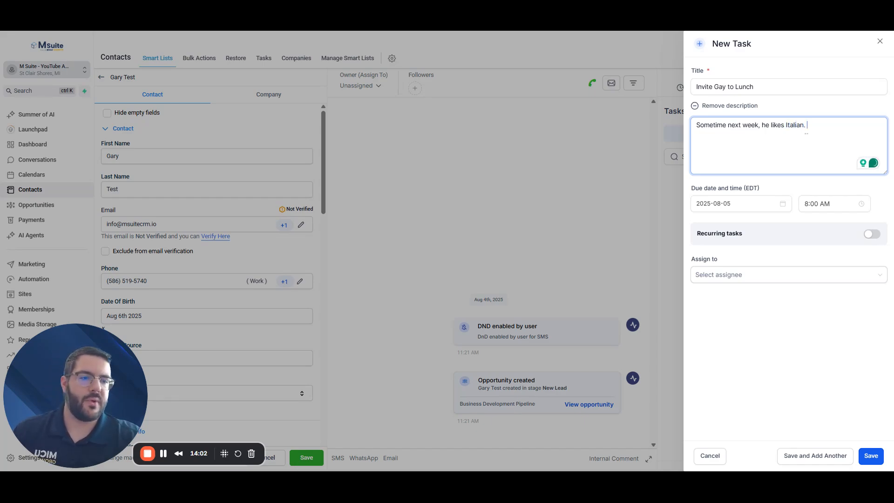
Set the task's due time to 11:00 AM
{"action": "left_click", "coordinate": [747, 203]}
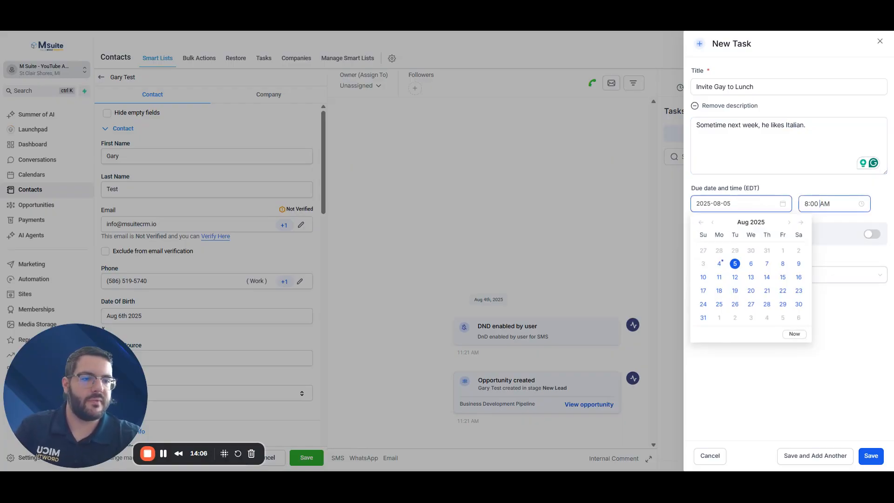
{"action": "left_click", "coordinate": [830, 203]}
{"action": "left_click", "coordinate": [810, 268]}
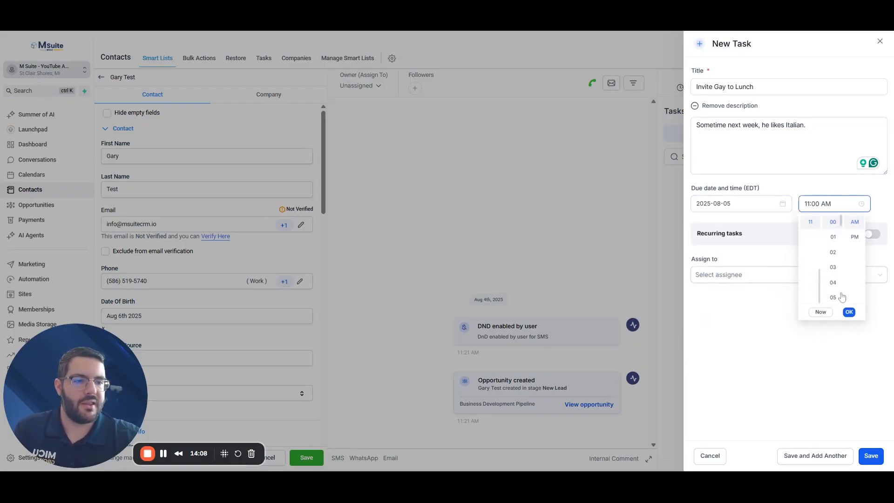
{"action": "left_click", "coordinate": [848, 311]}
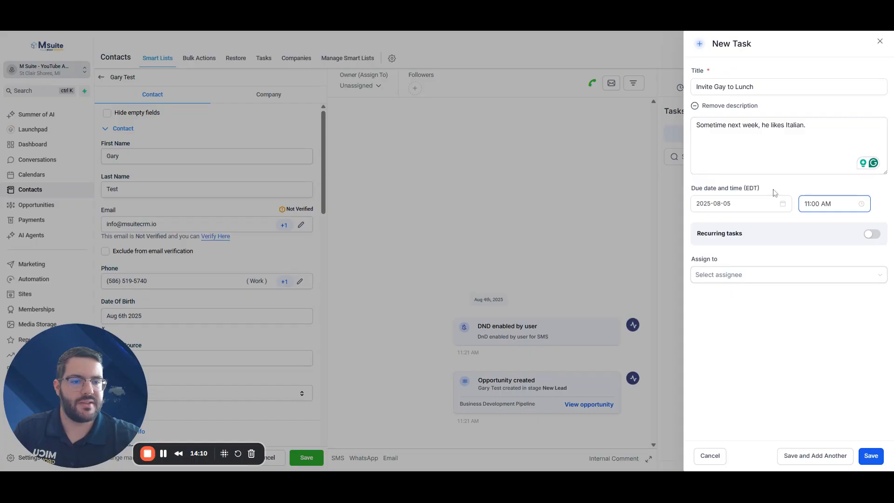
Fix the typo in the task title, check the assignee list, and save the task
{"action": "left_click", "coordinate": [734, 277]}
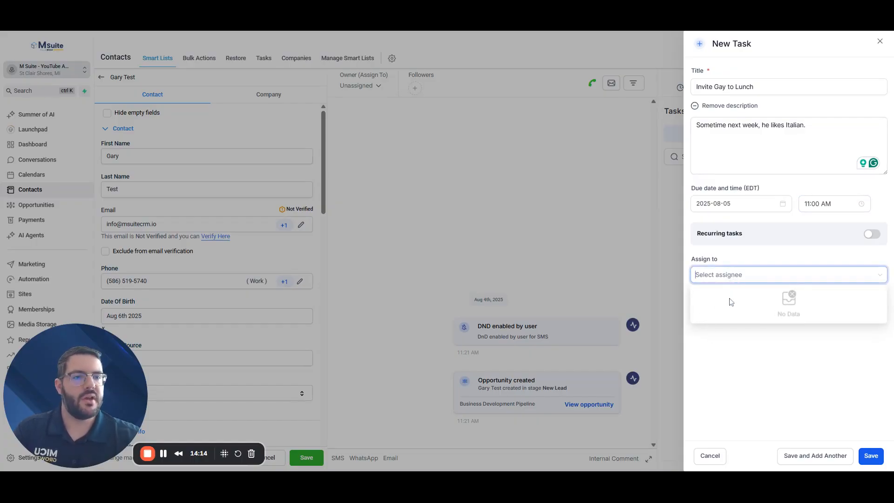
{"action": "left_click", "coordinate": [723, 87]}
{"action": "type", "text": "r"}
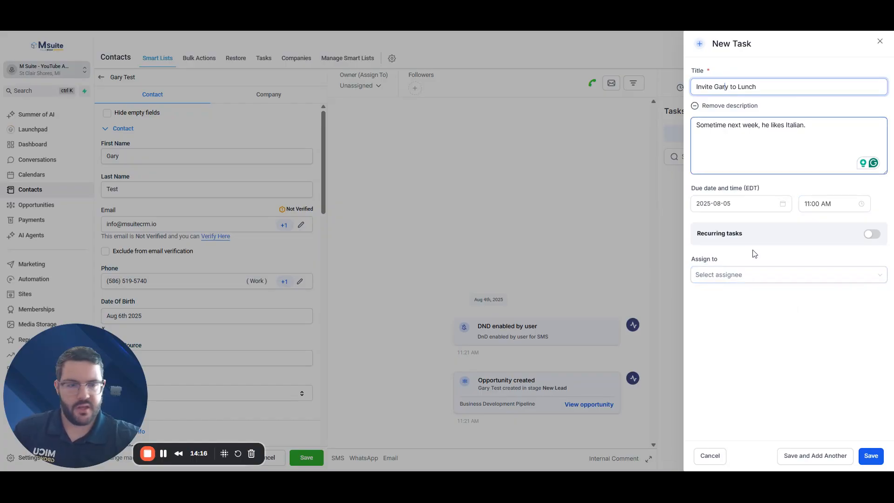
{"action": "left_click", "coordinate": [738, 276]}
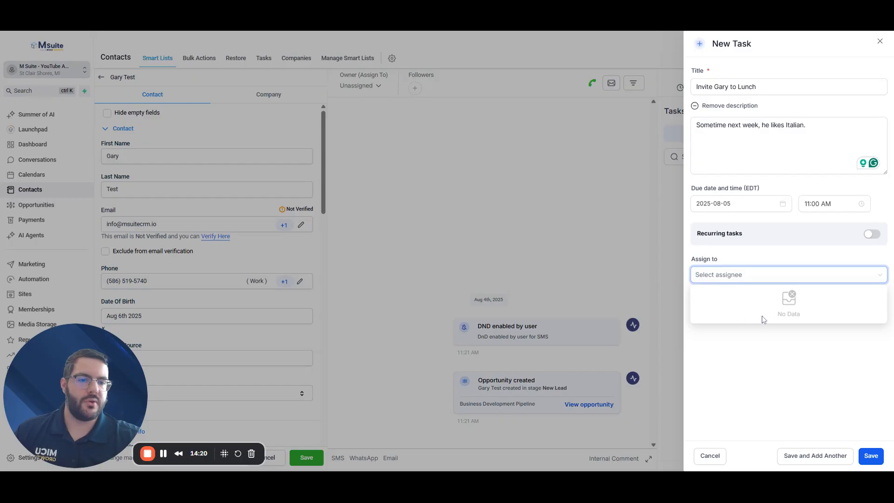
{"action": "left_click", "coordinate": [786, 384]}
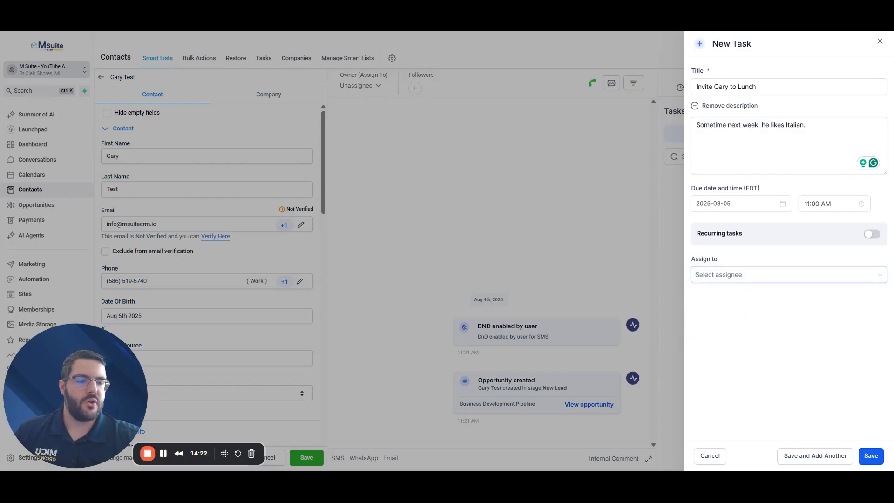
{"action": "left_click", "coordinate": [869, 458]}
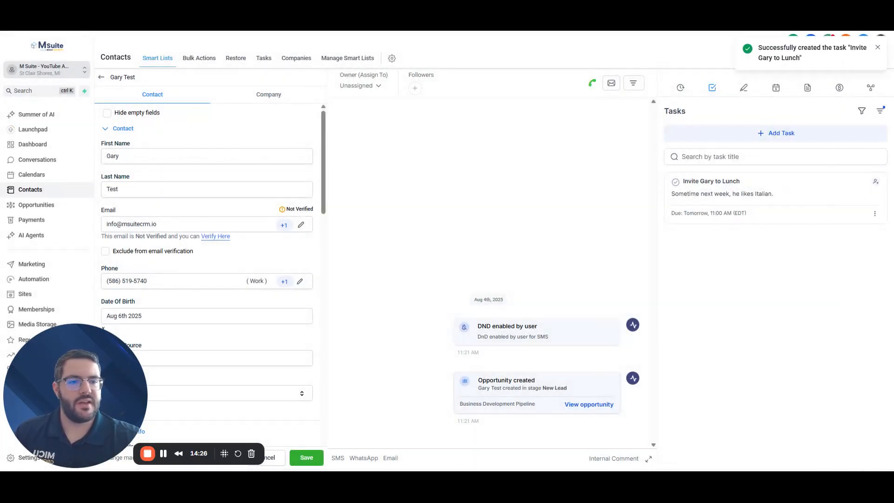
Start a new task 'Prepare monthly invoice', noting it must be sent by the 15th
{"action": "left_click", "coordinate": [752, 136]}
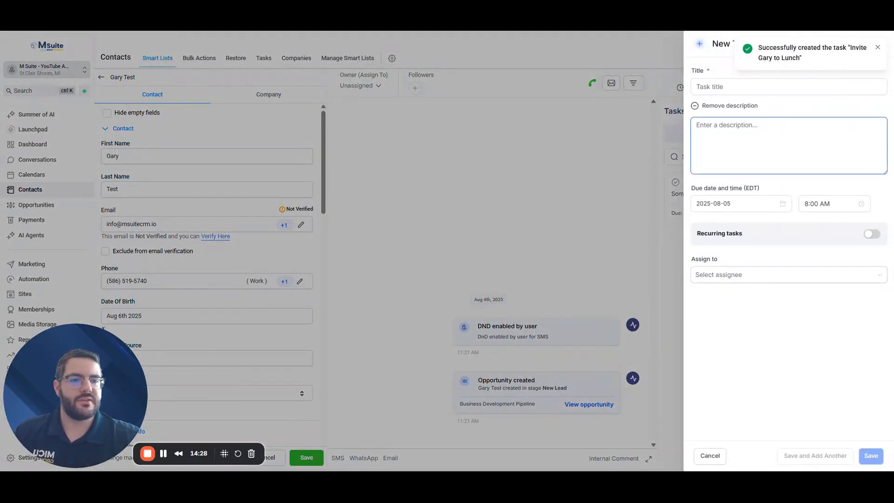
{"action": "left_click", "coordinate": [735, 88]}
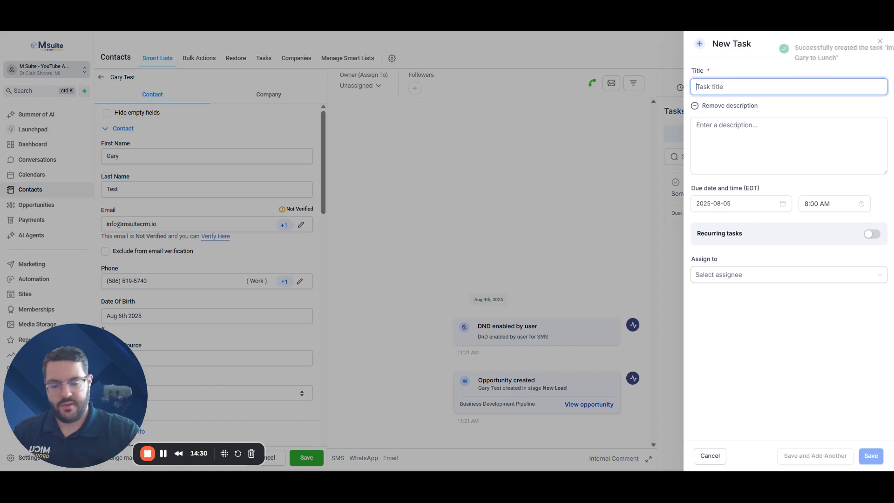
{"action": "type", "text": "Prepare monthly invoice"}
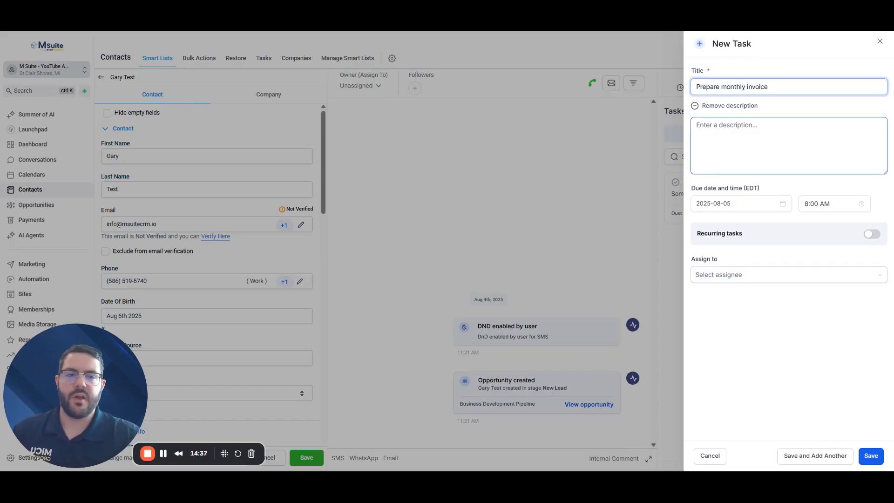
{"action": "left_click", "coordinate": [736, 137]}
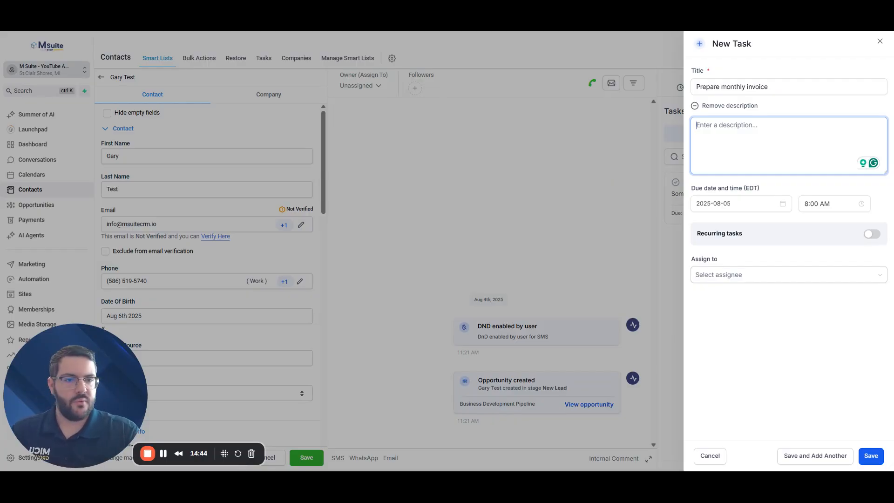
{"action": "type", "text": "Mus"}
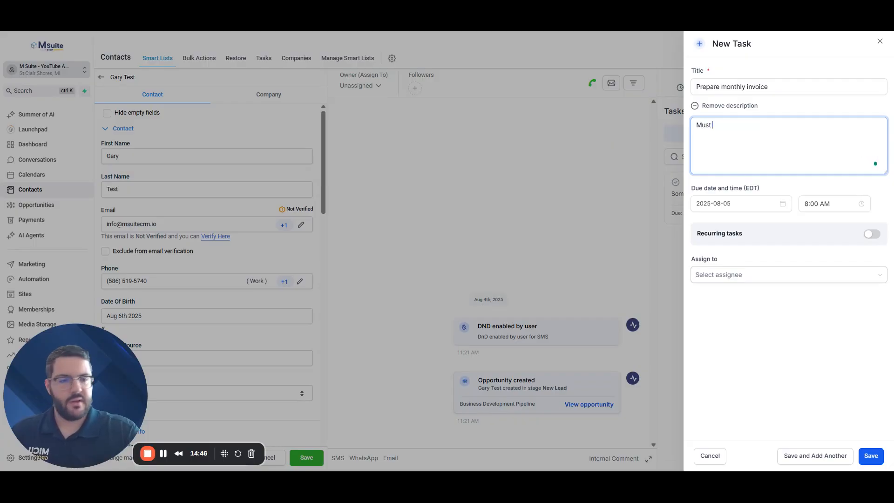
{"action": "type", "text": "t eb"}
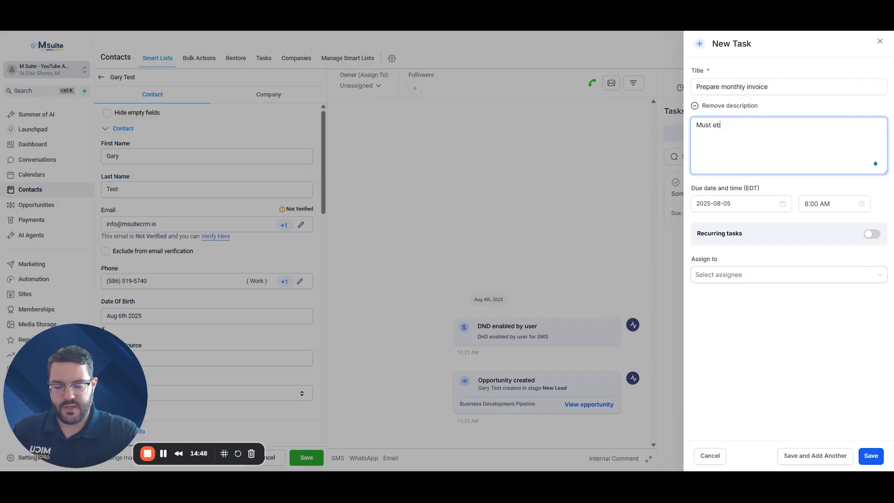
{"action": "key", "text": "BackSpace"}
{"action": "key", "text": "BackSpace"}
{"action": "type", "text": "be sent by"}
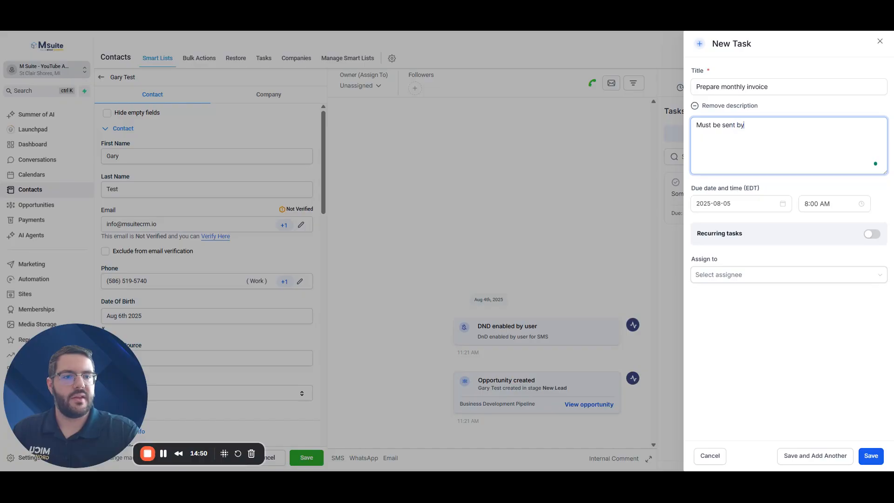
{"action": "type", "text": " 8/1"}
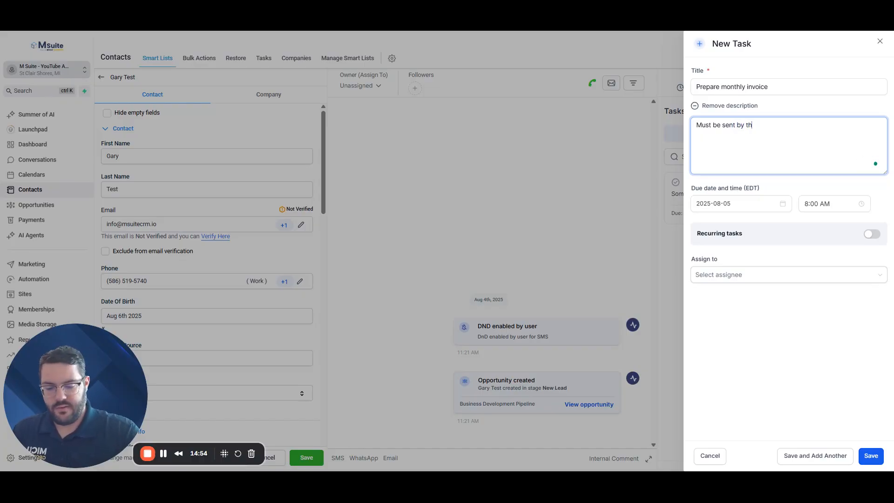
{"action": "type", "text": "th of t"}
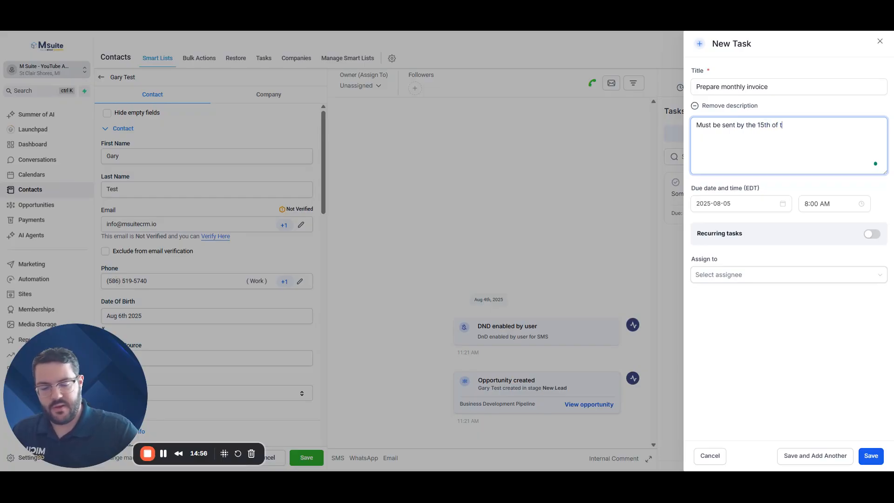
{"action": "type", "text": "he month"}
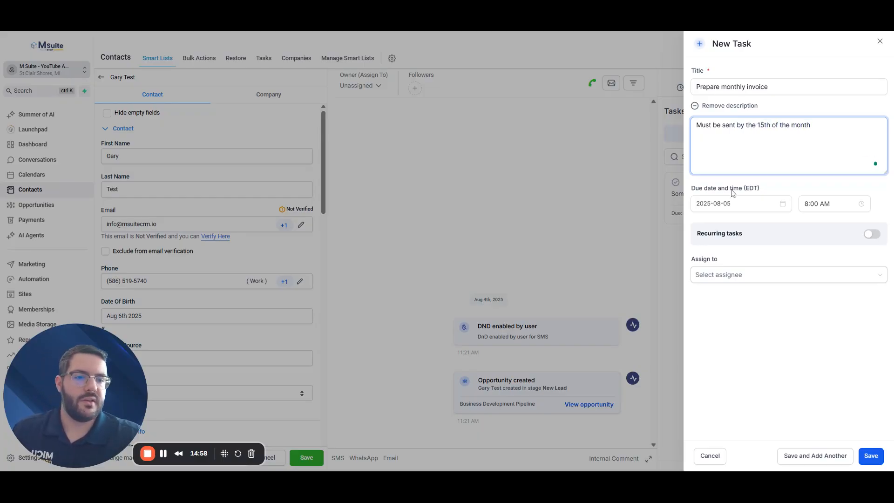
Set the task's due date to August 13, 2025 at 5:00 PM
{"action": "left_click", "coordinate": [733, 203]}
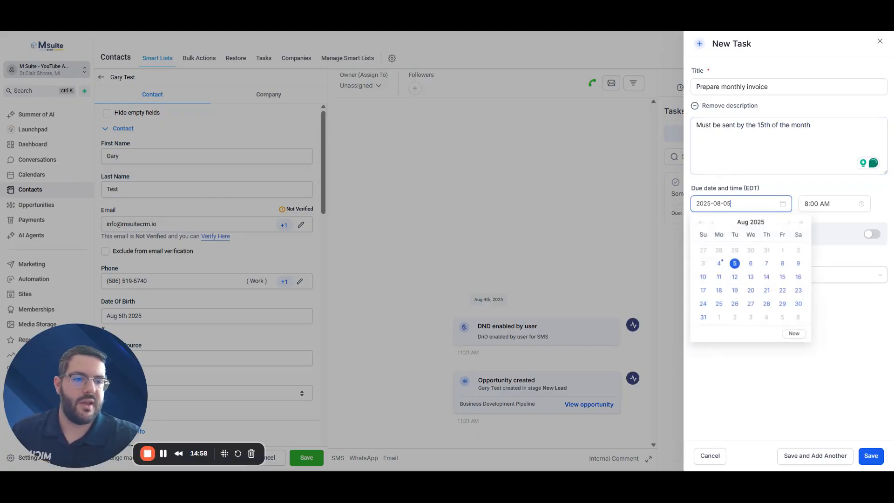
{"action": "left_click", "coordinate": [782, 278]}
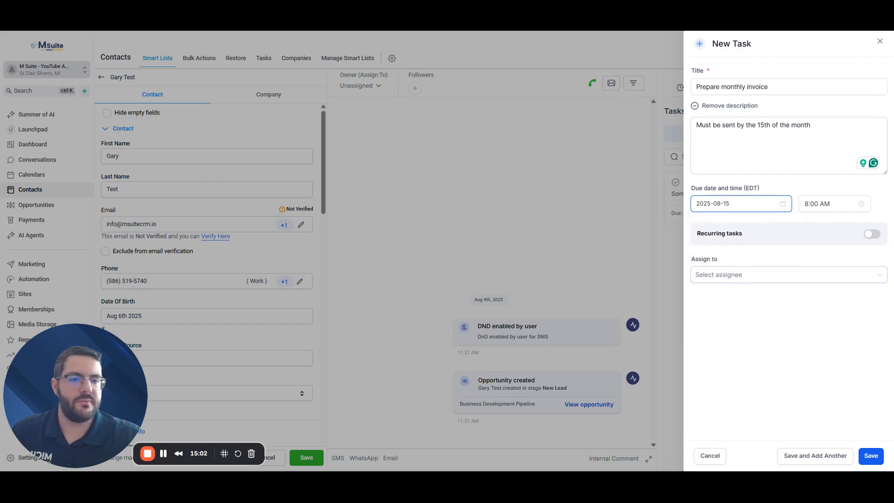
{"action": "left_click", "coordinate": [749, 204]}
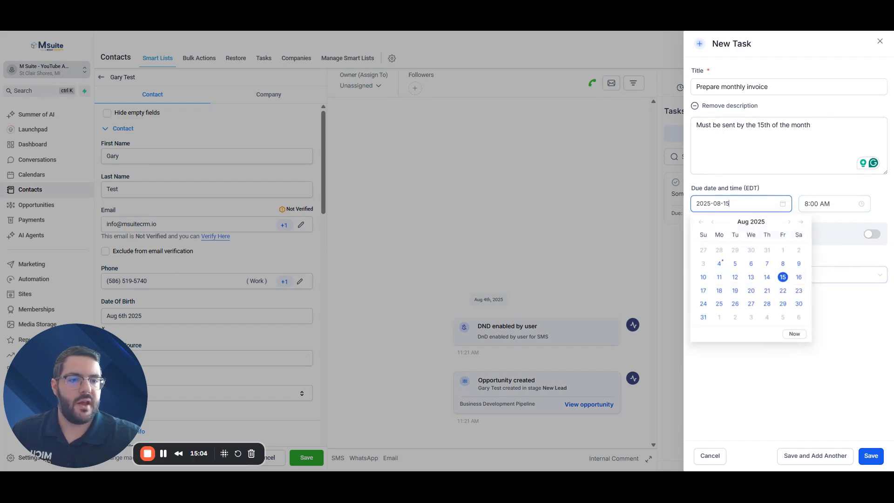
{"action": "left_click", "coordinate": [751, 278]}
{"action": "left_click", "coordinate": [809, 201]}
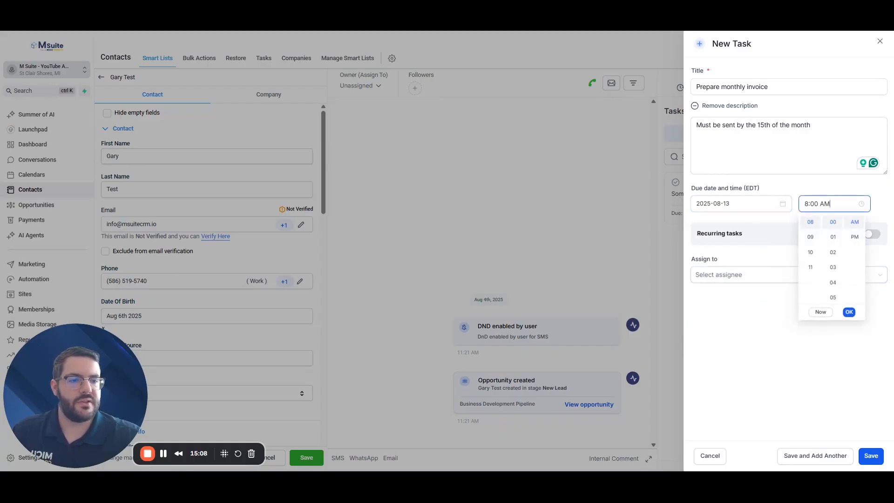
{"action": "scroll", "coordinate": [811, 275], "scroll_direction": "up", "scroll_amount": 3}
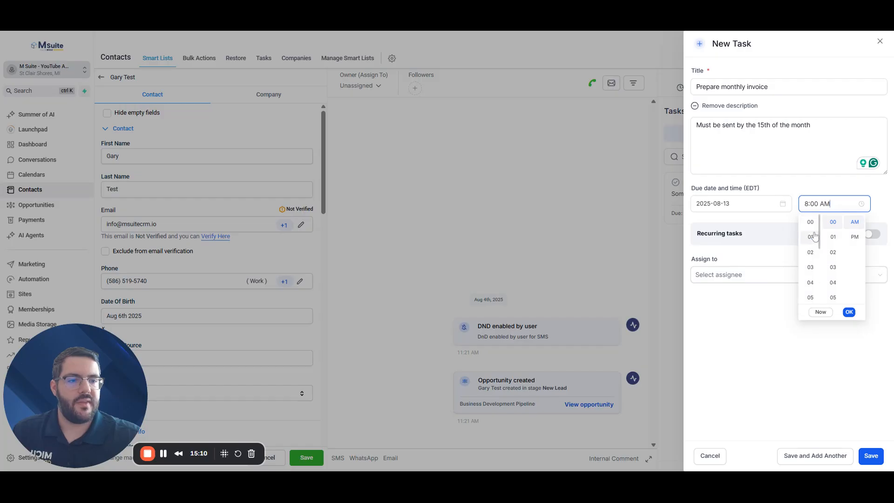
{"action": "left_click", "coordinate": [810, 296]}
{"action": "left_click", "coordinate": [854, 236]}
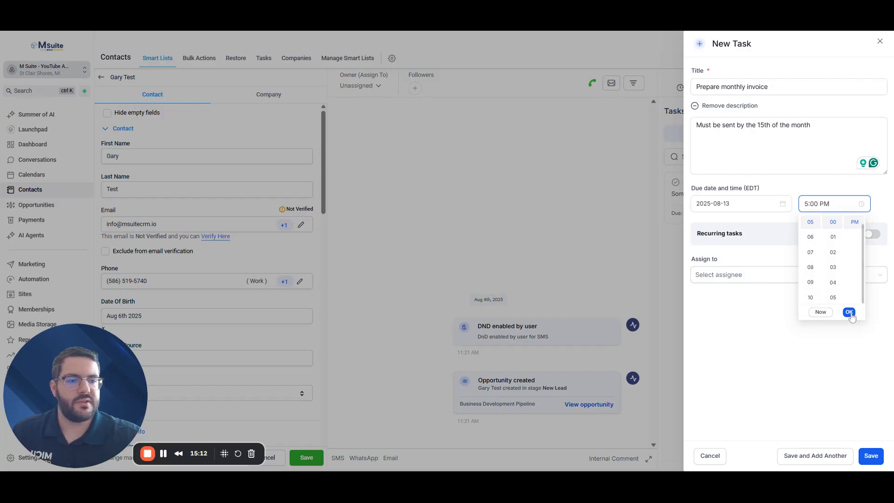
{"action": "left_click", "coordinate": [849, 312]}
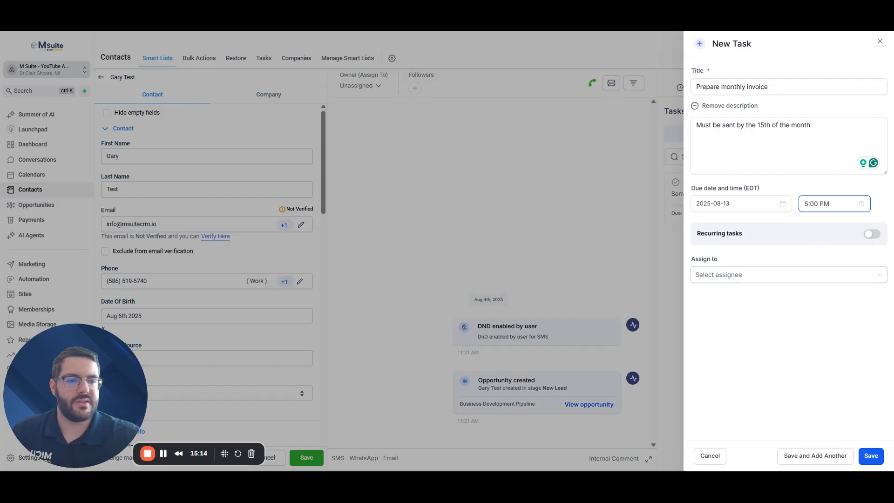
Make the invoice task repeat every month and save it
{"action": "left_click", "coordinate": [874, 235]}
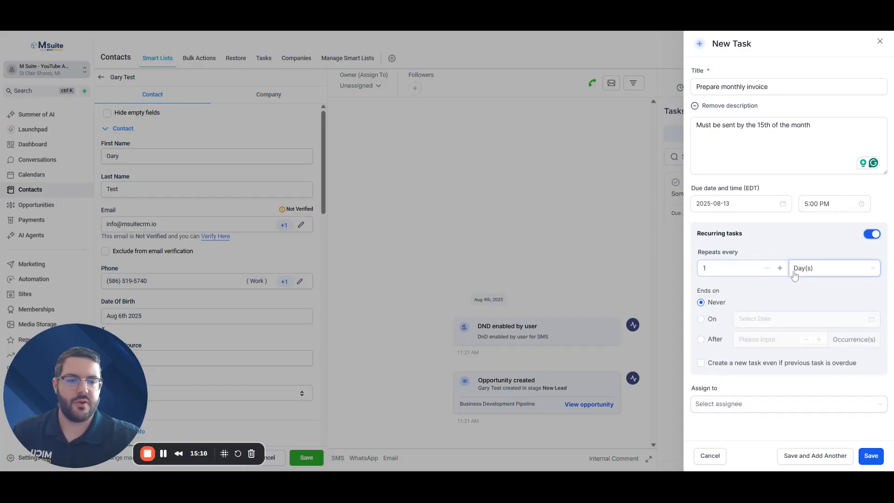
{"action": "left_click", "coordinate": [808, 274]}
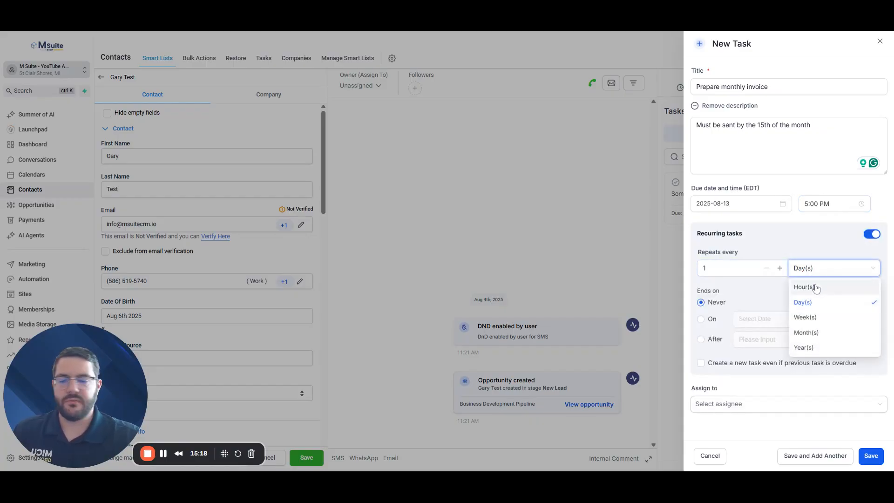
{"action": "left_click", "coordinate": [807, 332]}
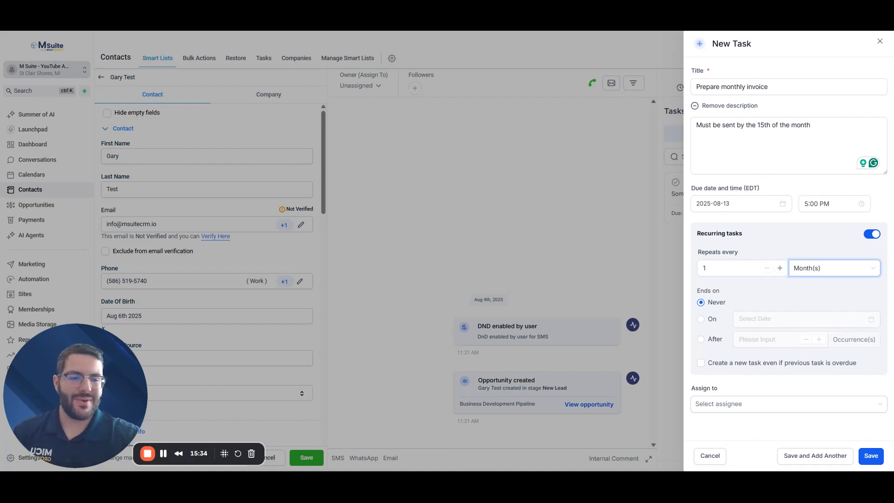
{"action": "left_click", "coordinate": [870, 456]}
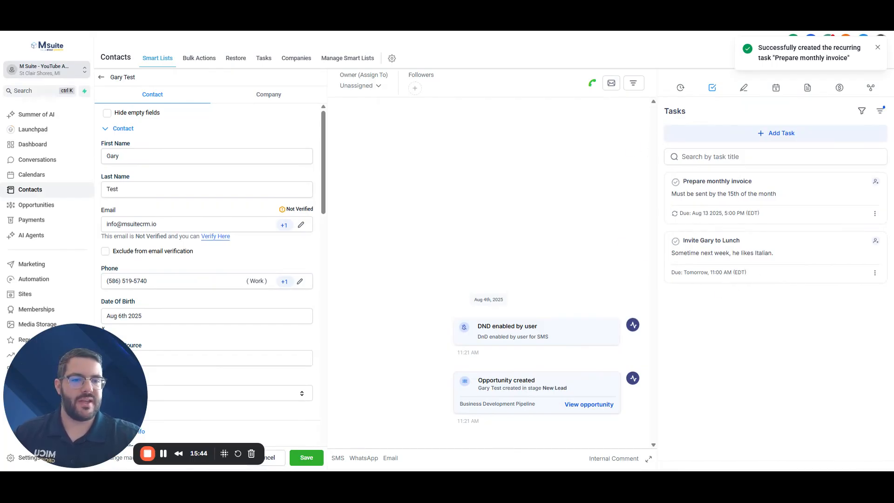
Add a note to the contact reading 'He like italian food.'
{"action": "left_click", "coordinate": [743, 90]}
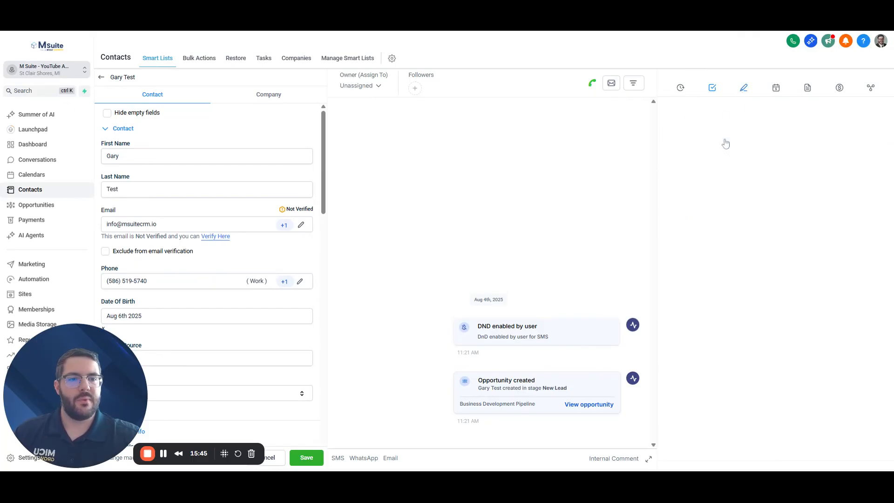
{"action": "left_click", "coordinate": [761, 134]}
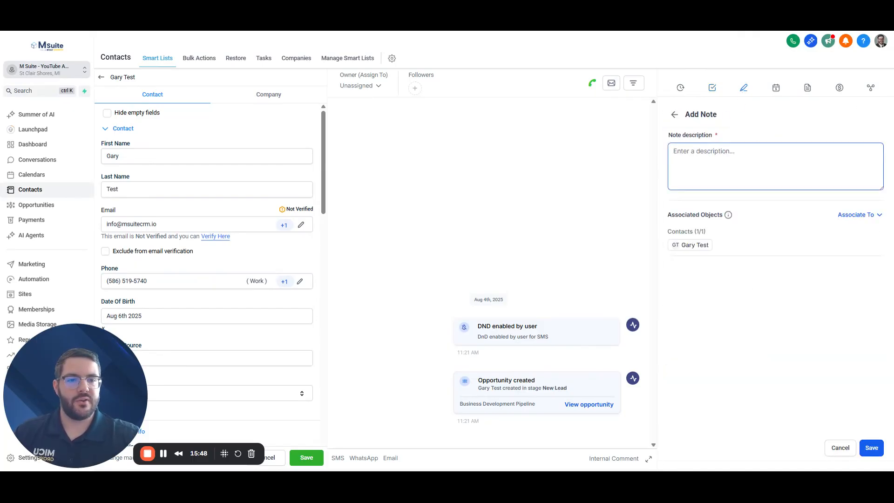
{"action": "type", "text": "He li"}
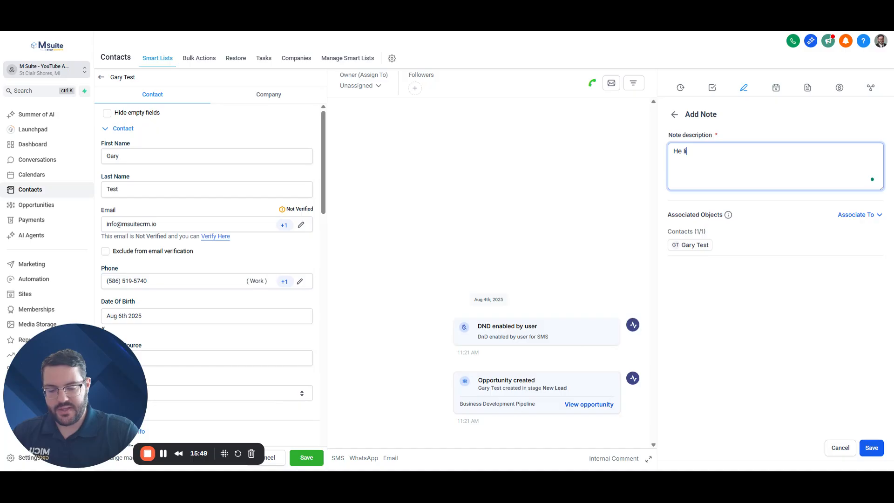
{"action": "type", "text": "ke it"}
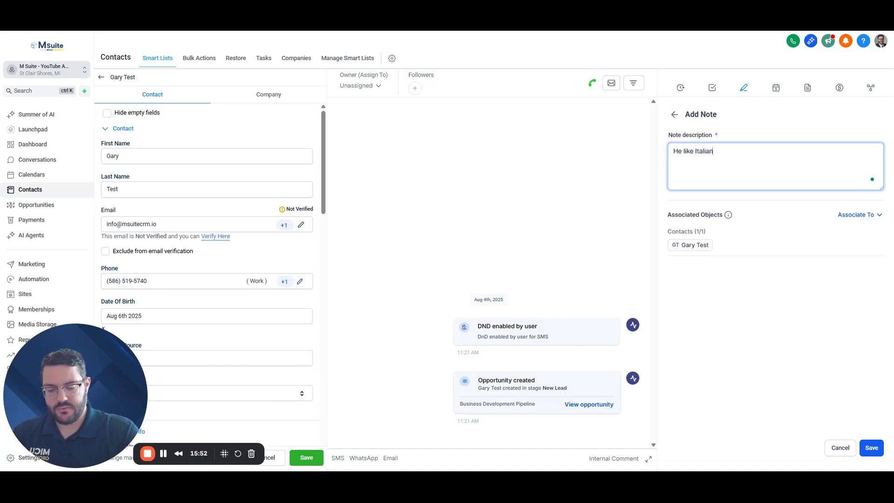
{"action": "type", "text": "alian food."}
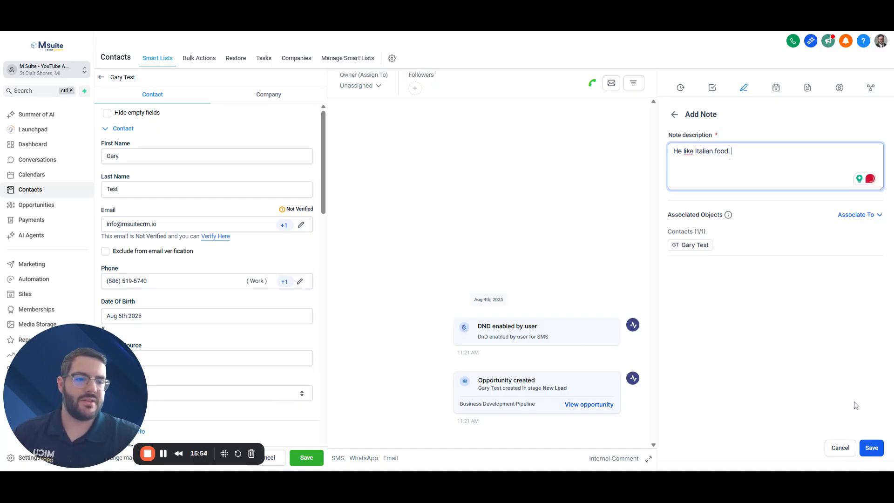
{"action": "left_click", "coordinate": [879, 448]}
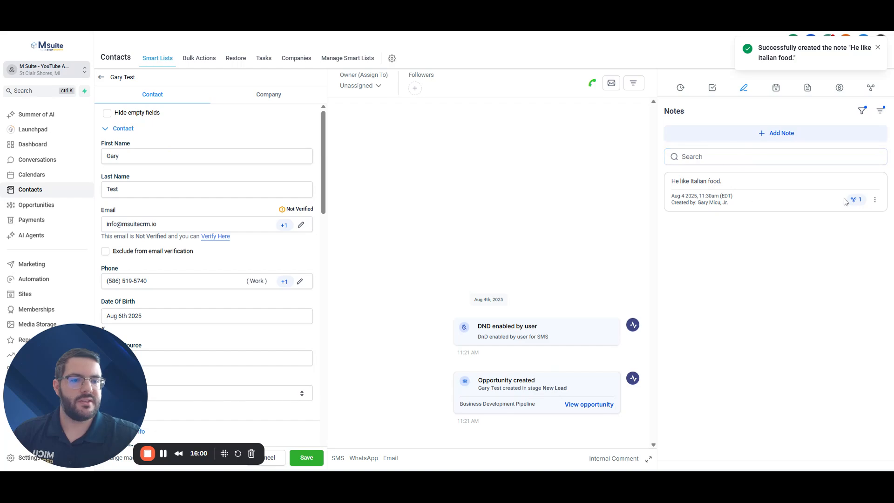
Correct the note to 'He likes Italian food.' and view the empty Appointments list
{"action": "left_click", "coordinate": [875, 200]}
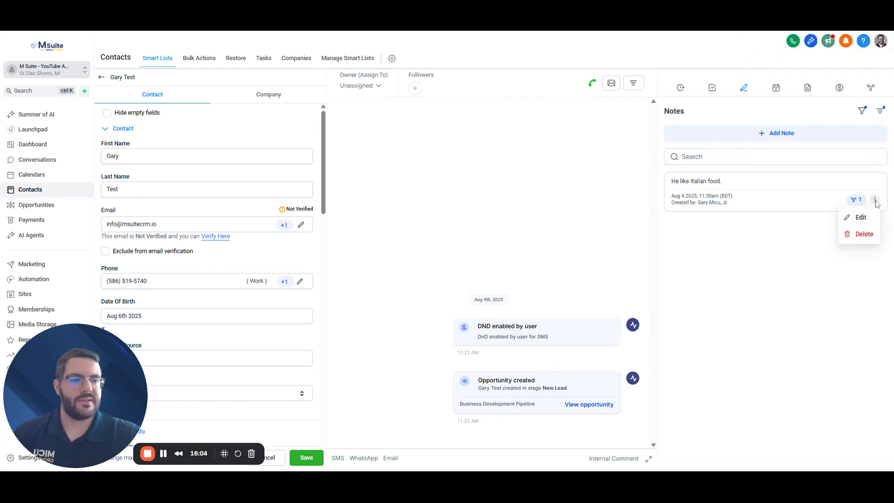
{"action": "left_click", "coordinate": [860, 217]}
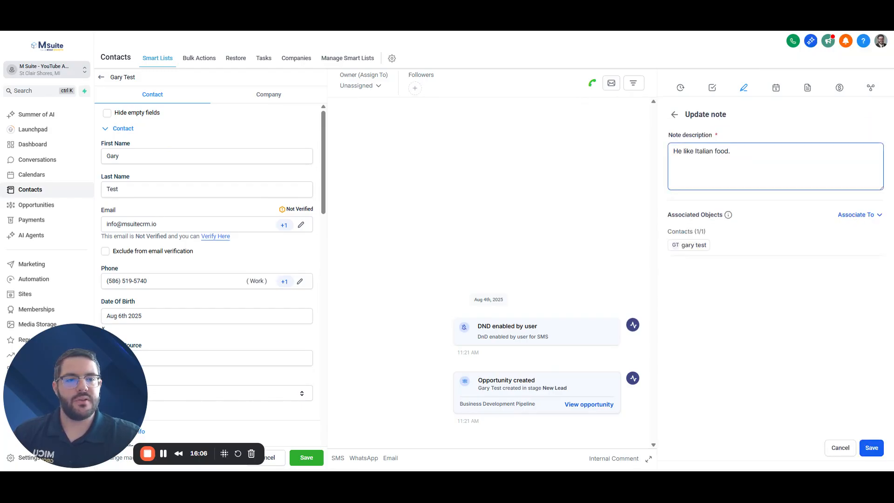
{"action": "type", "text": "s"}
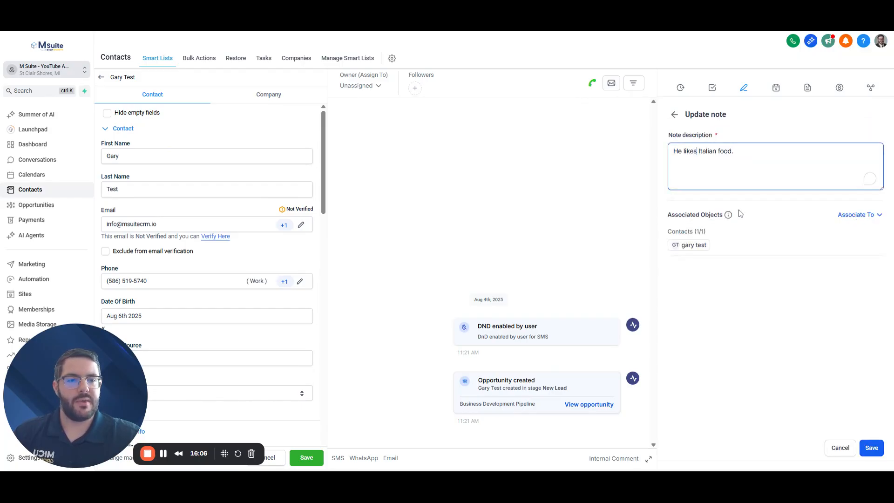
{"action": "left_click", "coordinate": [872, 449]}
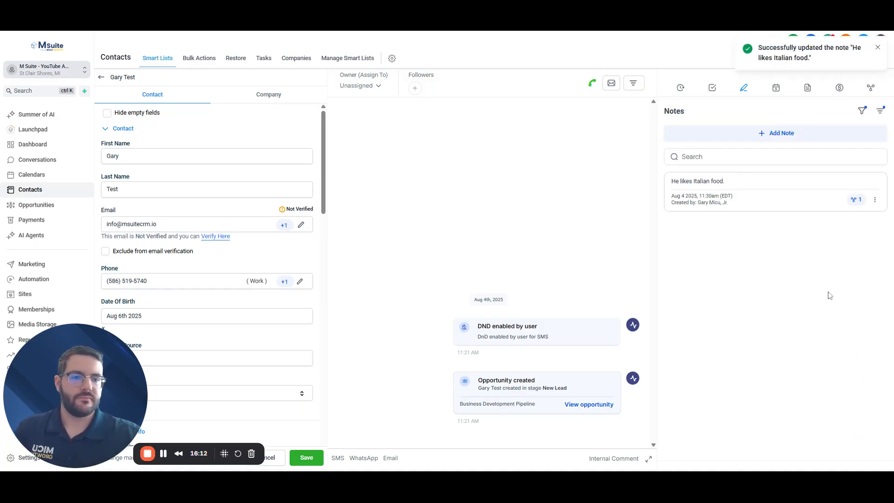
{"action": "left_click", "coordinate": [775, 88]}
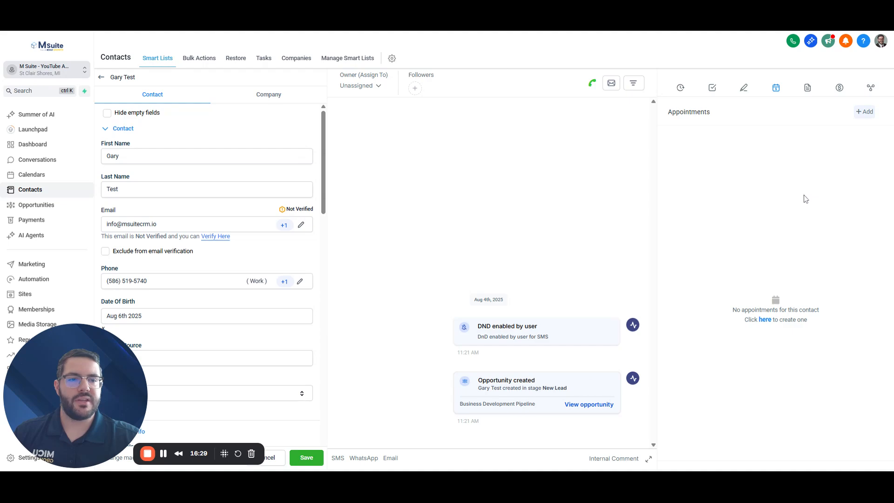
{"action": "left_click", "coordinate": [864, 111]}
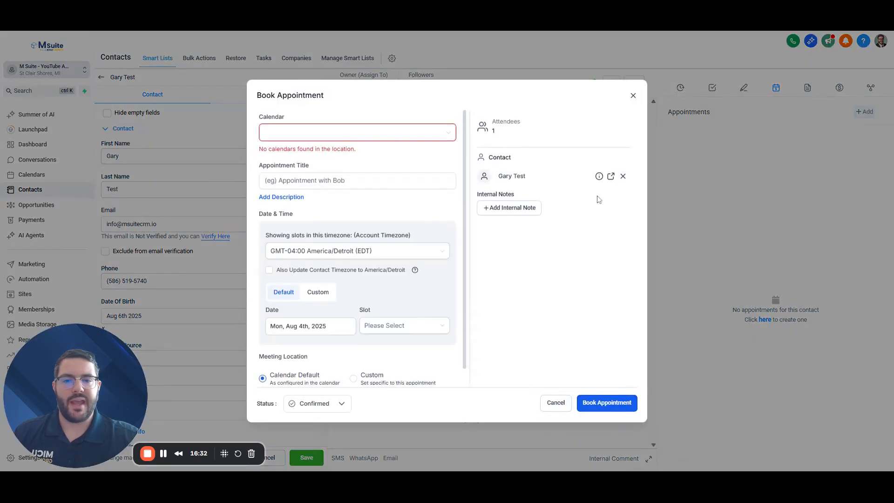
{"action": "left_click", "coordinate": [394, 133]}
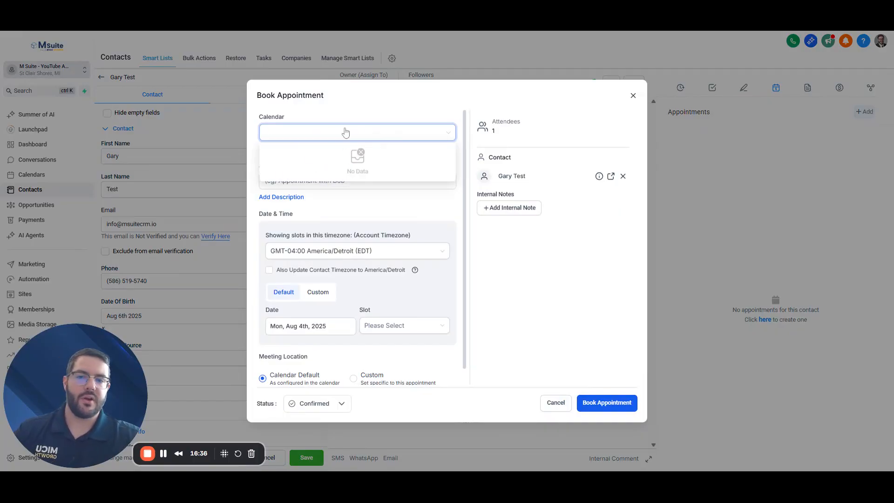
{"action": "left_click", "coordinate": [412, 101]}
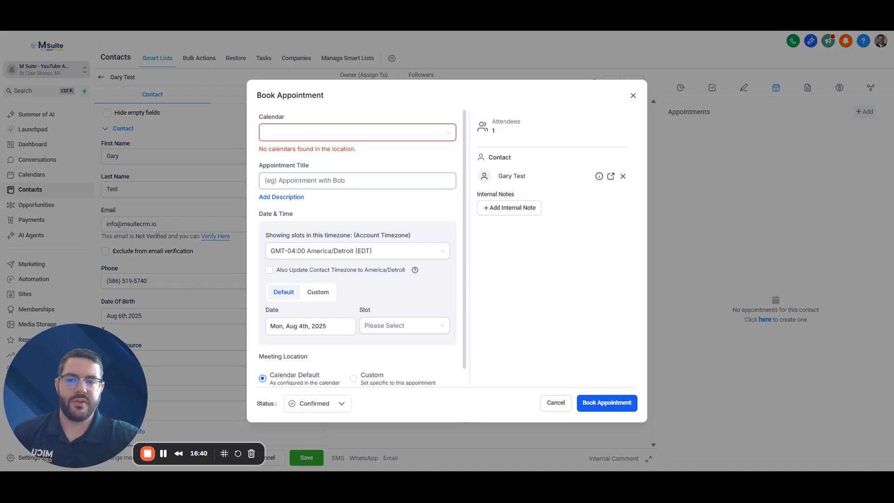
{"action": "left_click", "coordinate": [352, 181]}
{"action": "scroll", "coordinate": [366, 208], "scroll_direction": "down", "scroll_amount": 1}
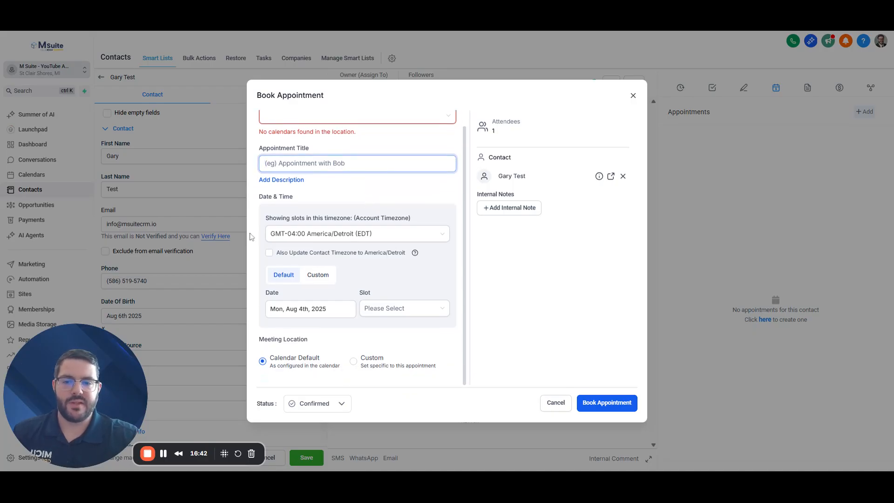
{"action": "left_click", "coordinate": [339, 404]}
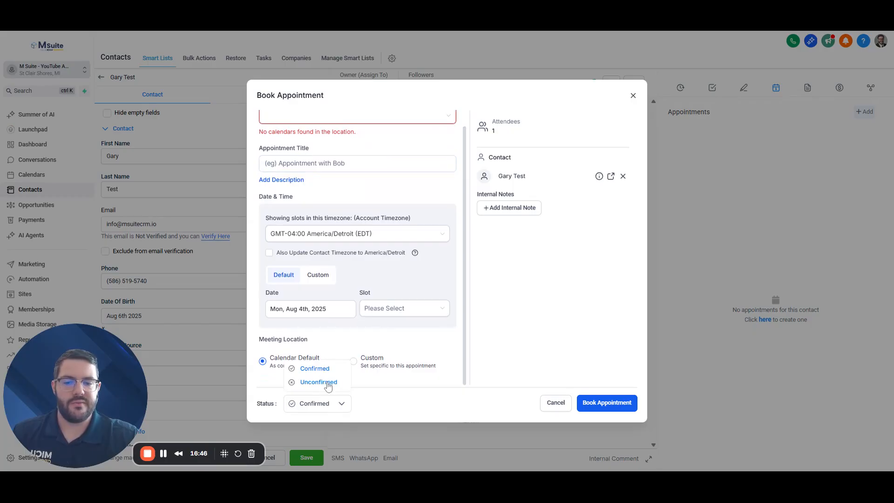
{"action": "left_click", "coordinate": [329, 383]}
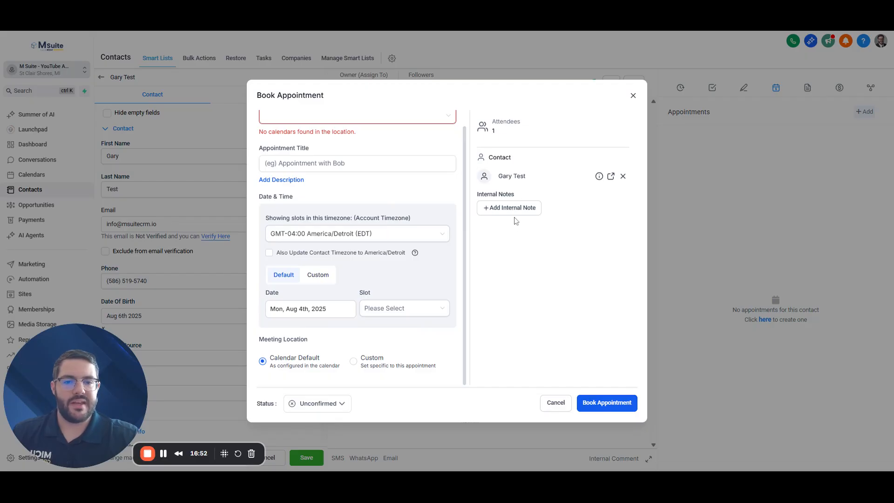
{"action": "left_click", "coordinate": [555, 404]}
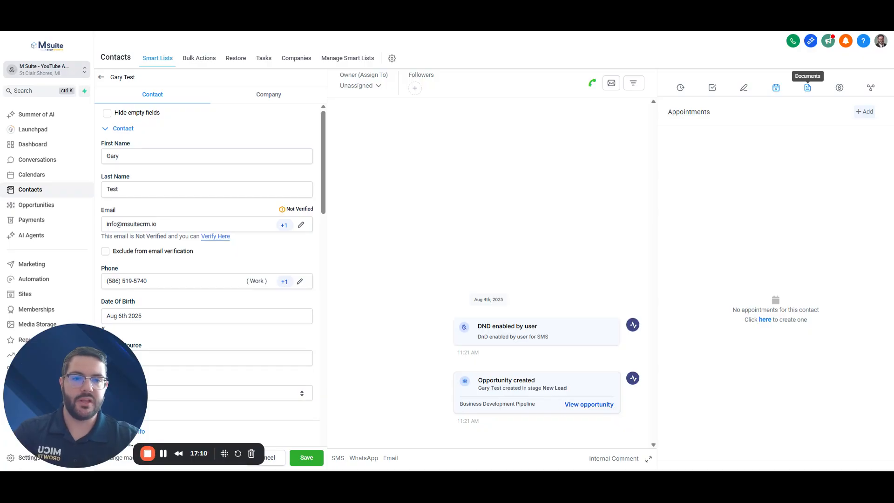
Review the contact's Documents, then its empty Payments overview
{"action": "left_click", "coordinate": [808, 90]}
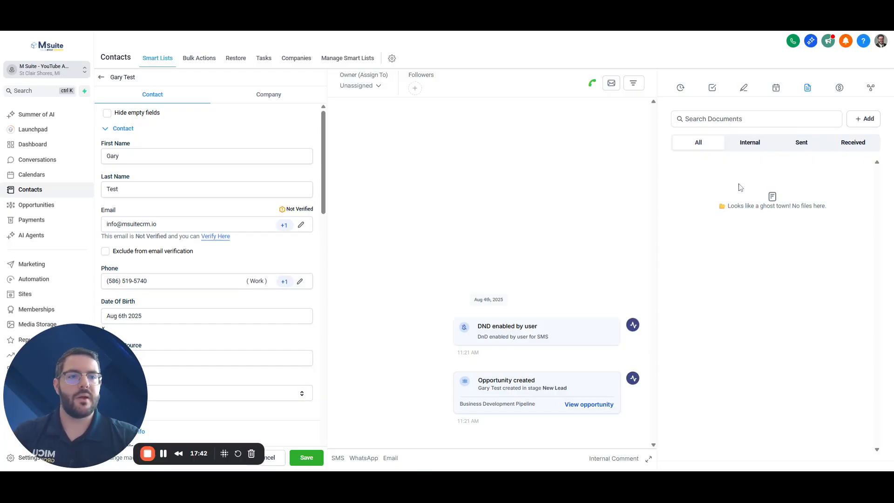
{"action": "left_click", "coordinate": [839, 89]}
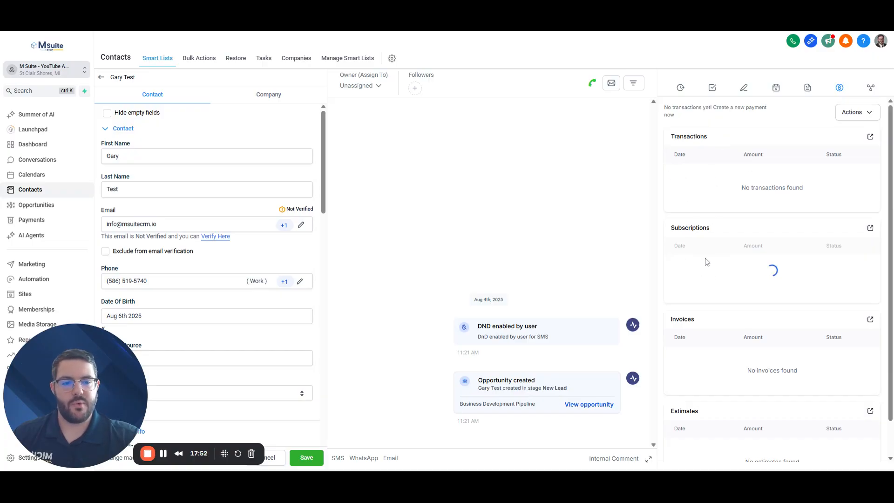
{"action": "scroll", "coordinate": [713, 361], "scroll_direction": "down", "scroll_amount": 1}
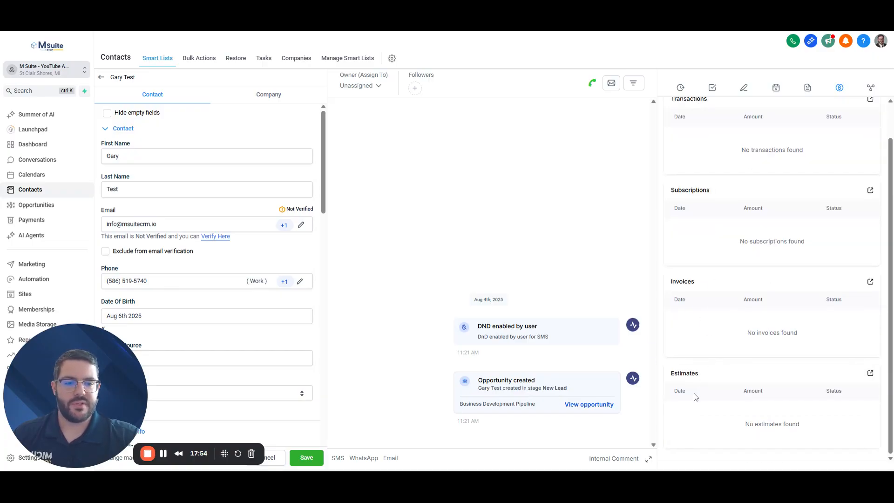
{"action": "scroll", "coordinate": [744, 368], "scroll_direction": "up", "scroll_amount": 1}
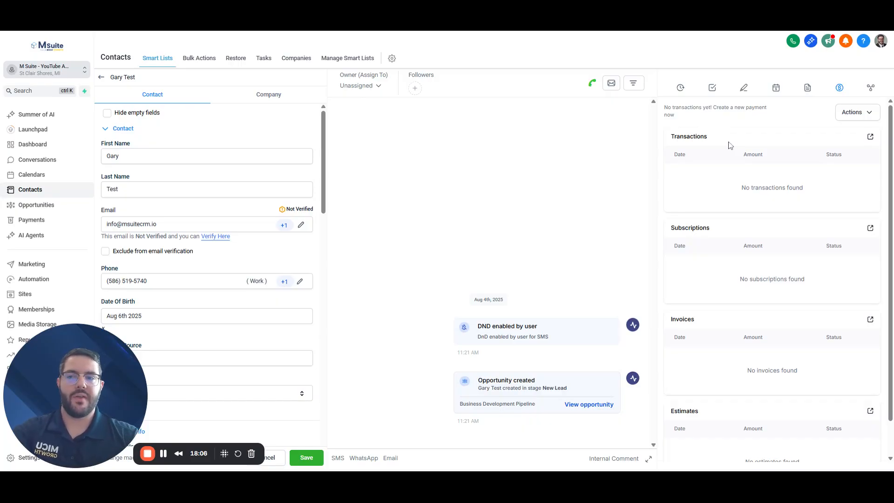
Check the contact's empty Related objects, then its empty Activity log
{"action": "left_click", "coordinate": [870, 90]}
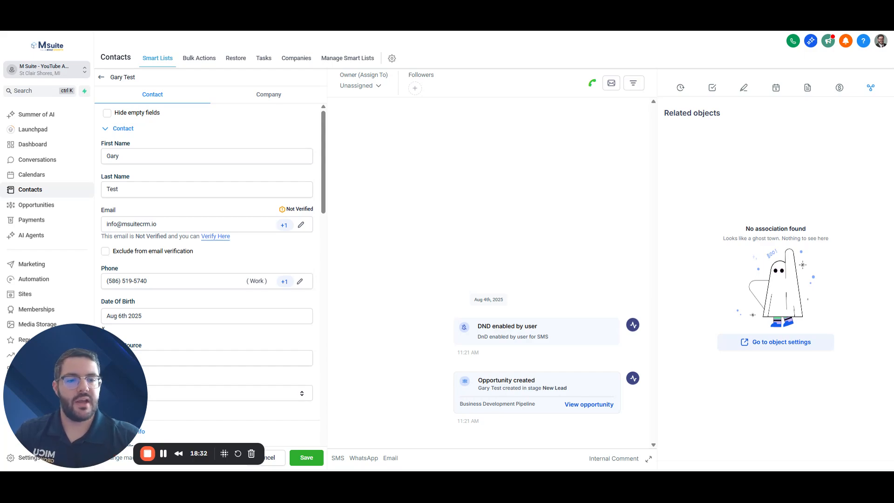
{"action": "left_click", "coordinate": [680, 88]}
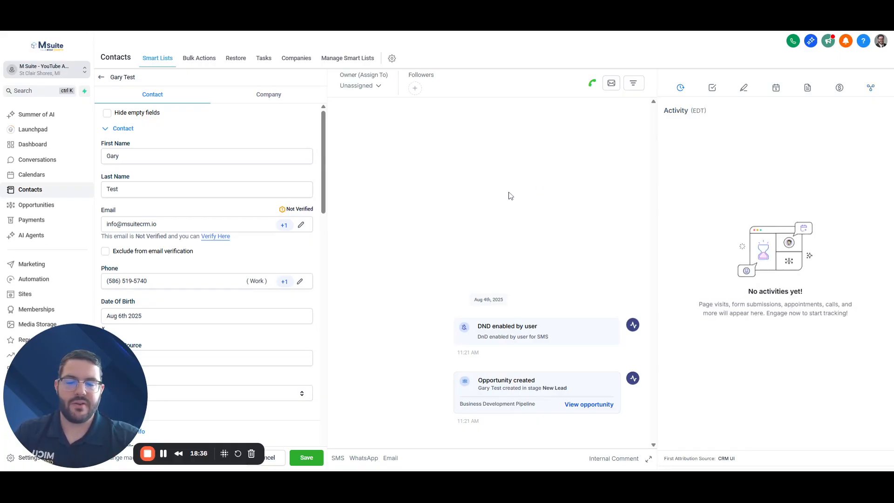